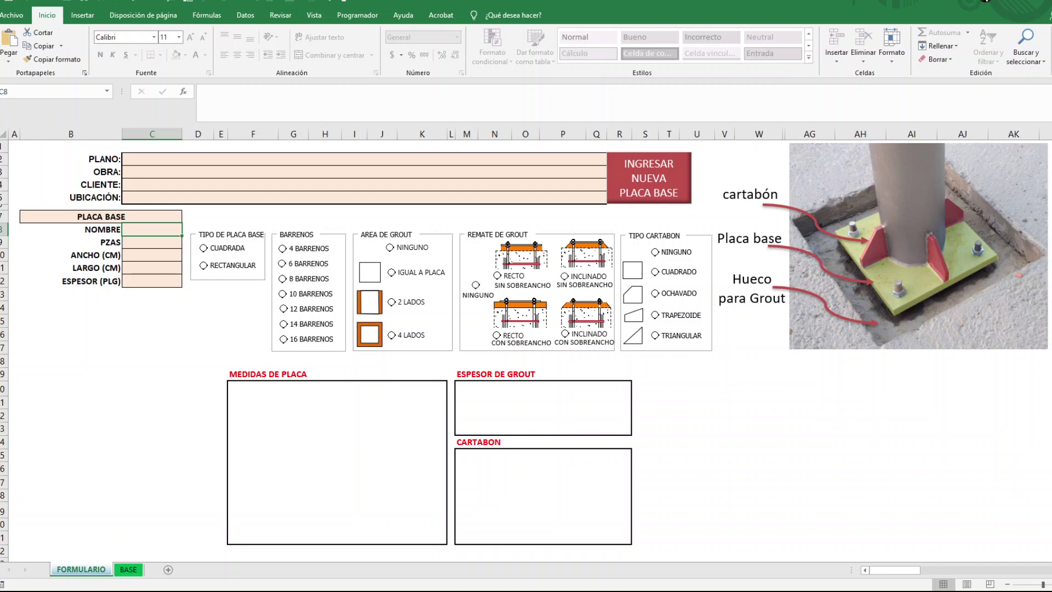
Step: Fill in the project header with PLANO "cimentacion01.dwg" and OBRA "Centro comercial peluche"
left_click(400, 162)
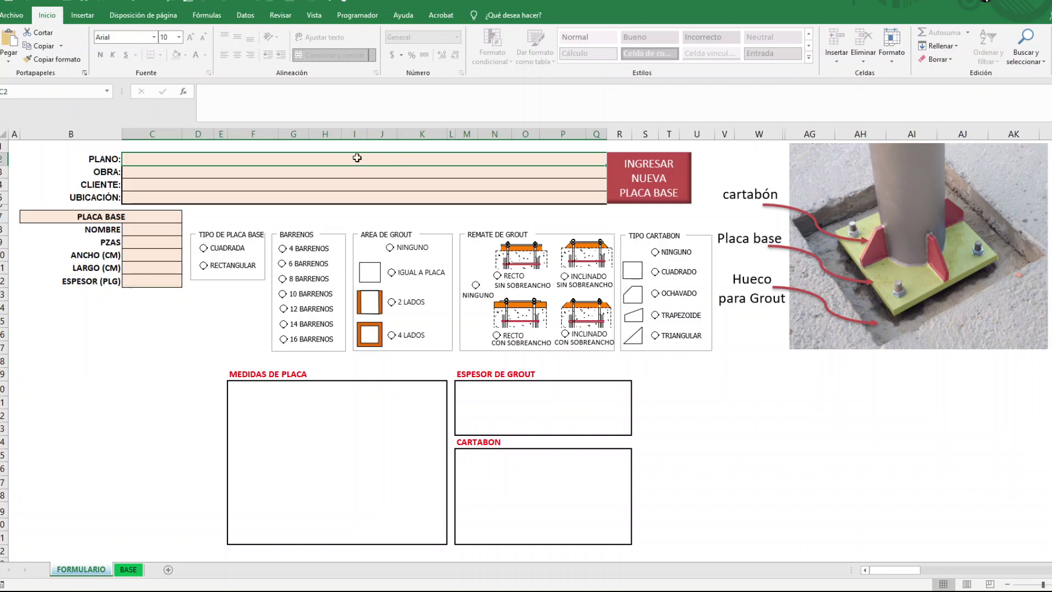
type("c")
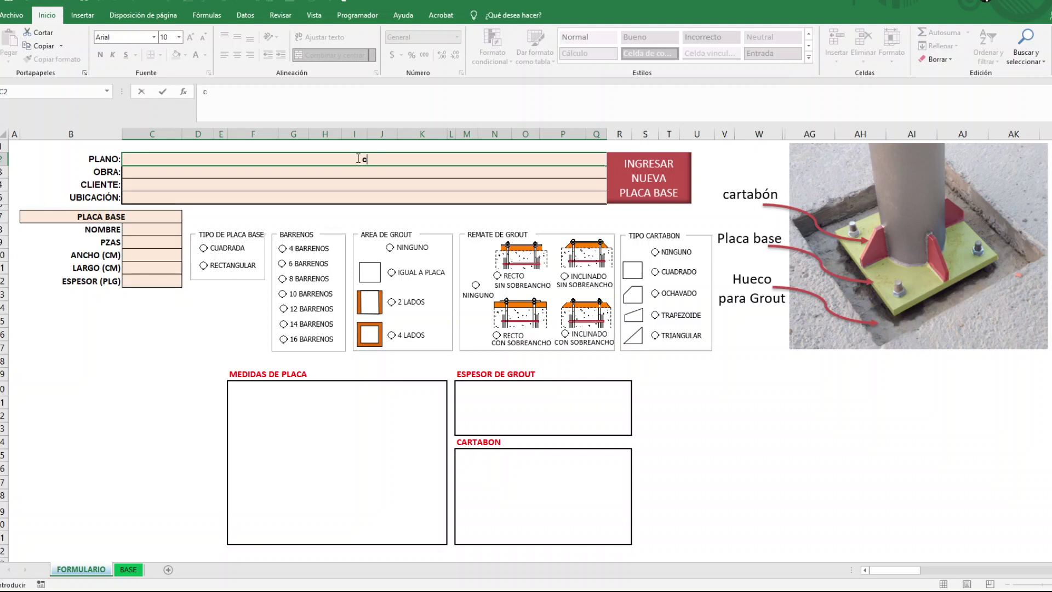
type("imentacion")
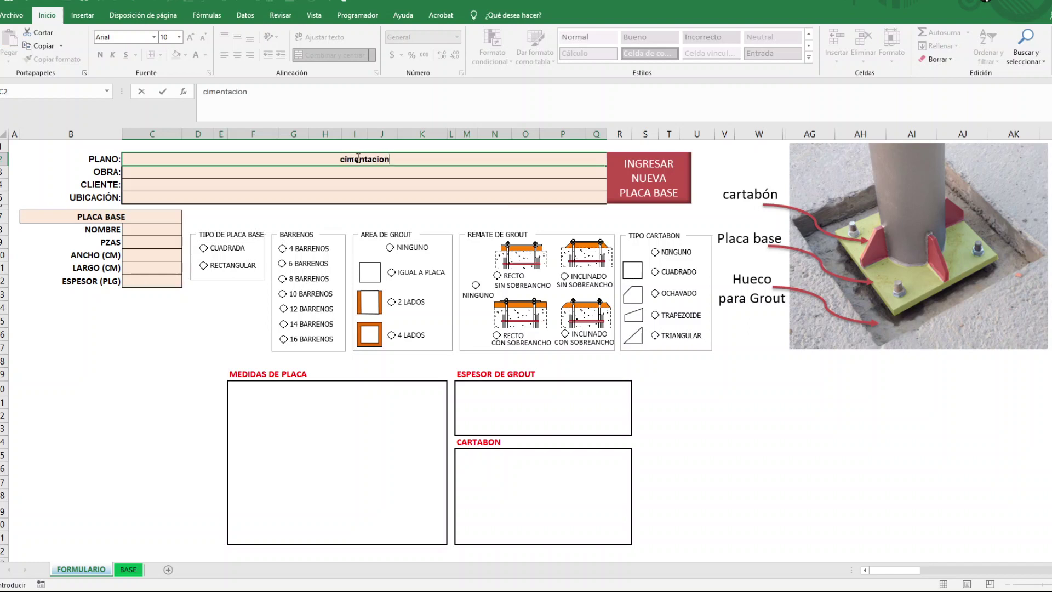
type("01.dwg")
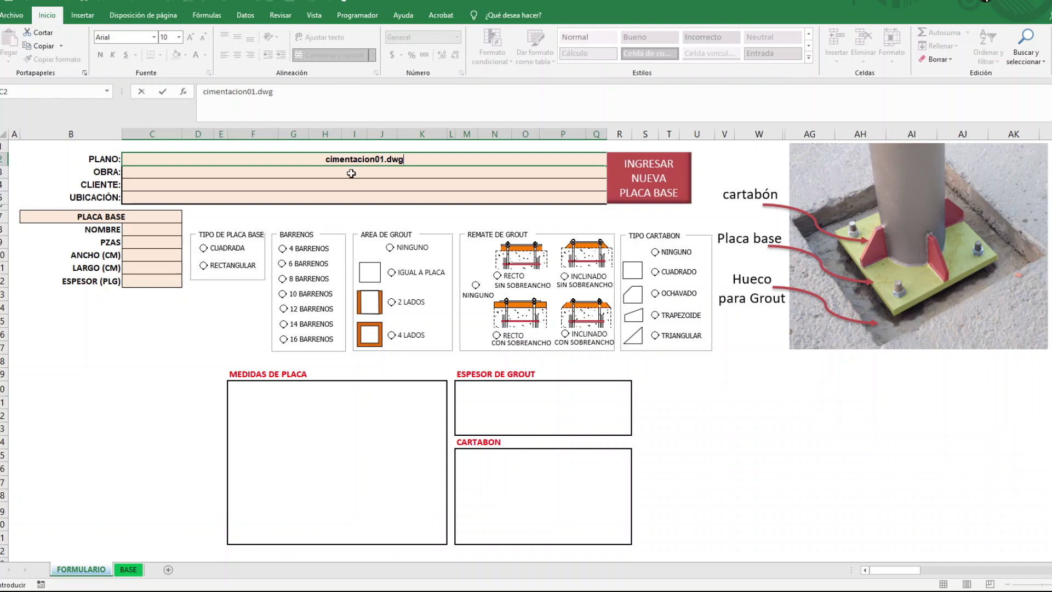
left_click(352, 173)
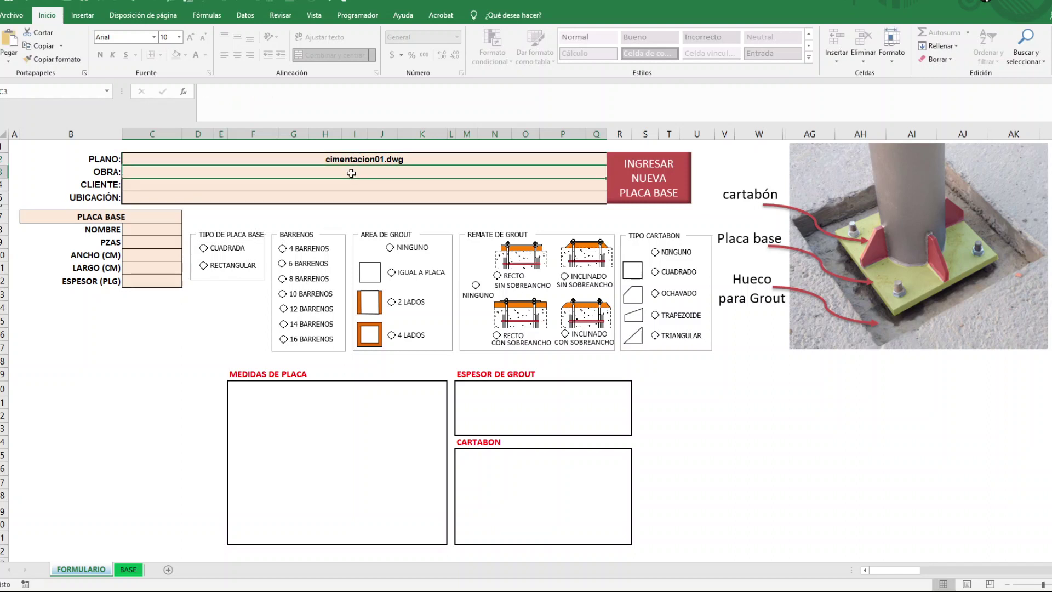
type("Centro co")
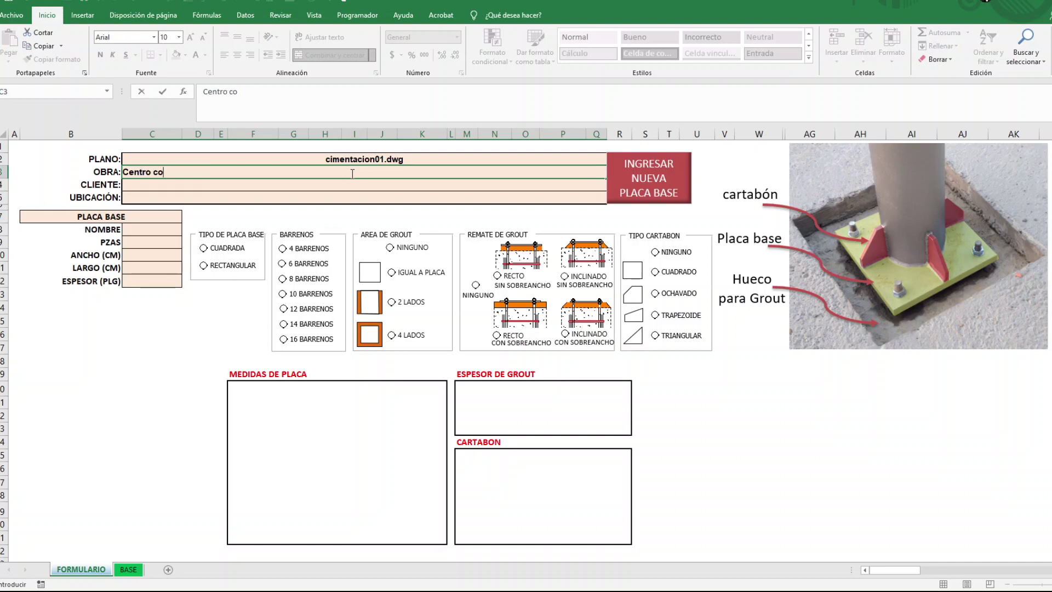
type("mercial peluche")
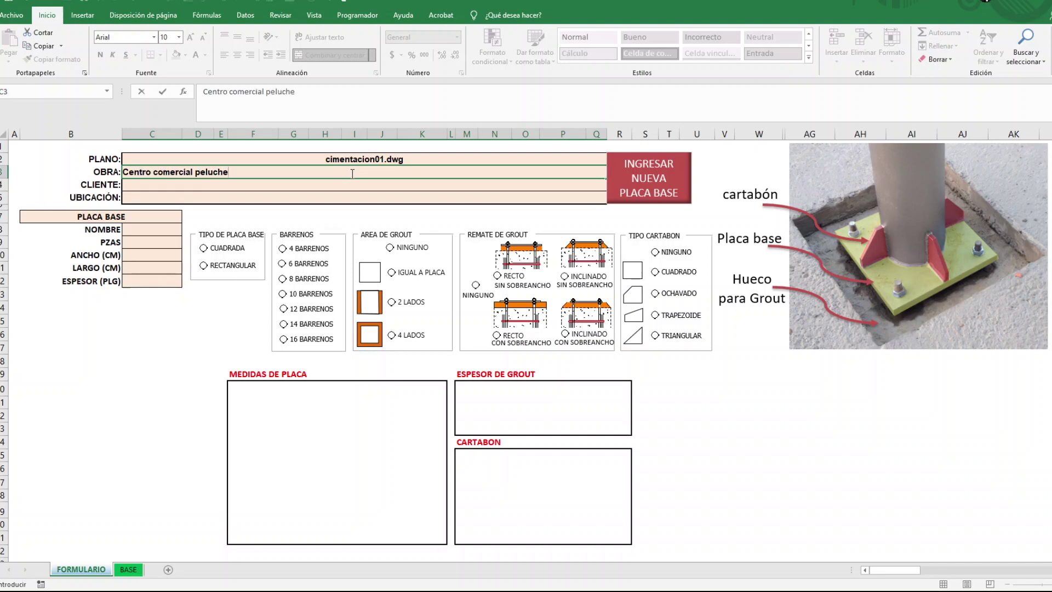
Step: Enter the client's full name under CLIENTE and "Ciudad Peluche" as the UBICACIÓN in the project header
left_click(347, 185)
type("Federica")
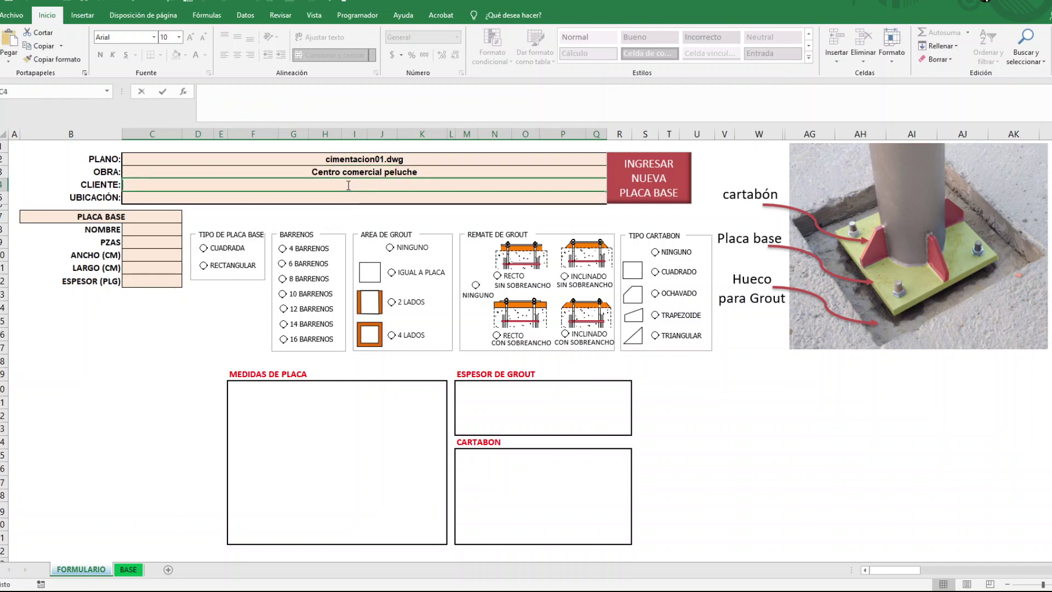
type(" Peluch")
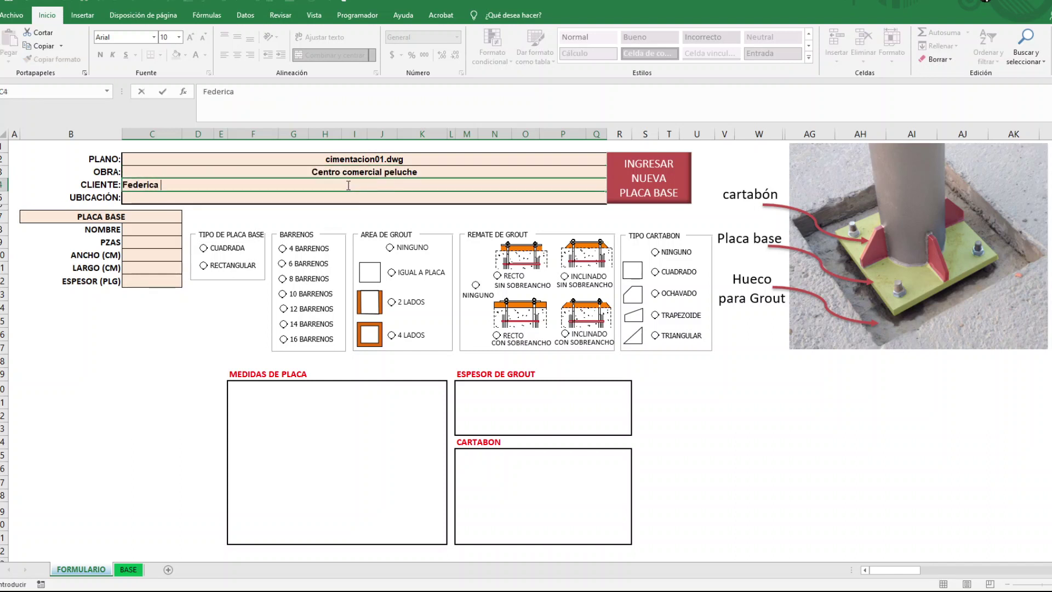
type("e")
left_click(347, 197)
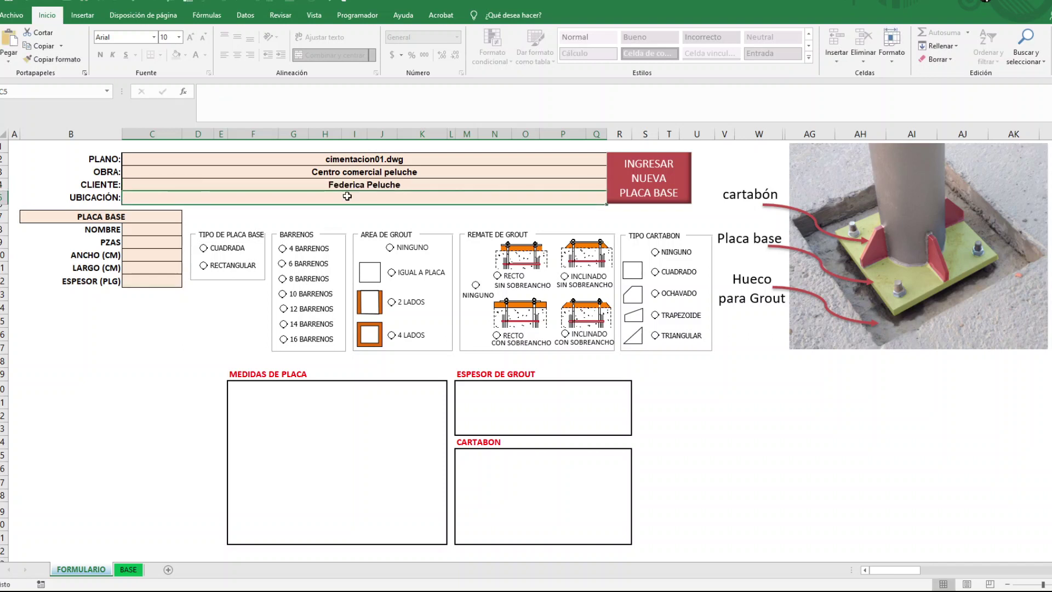
type("Ciudad")
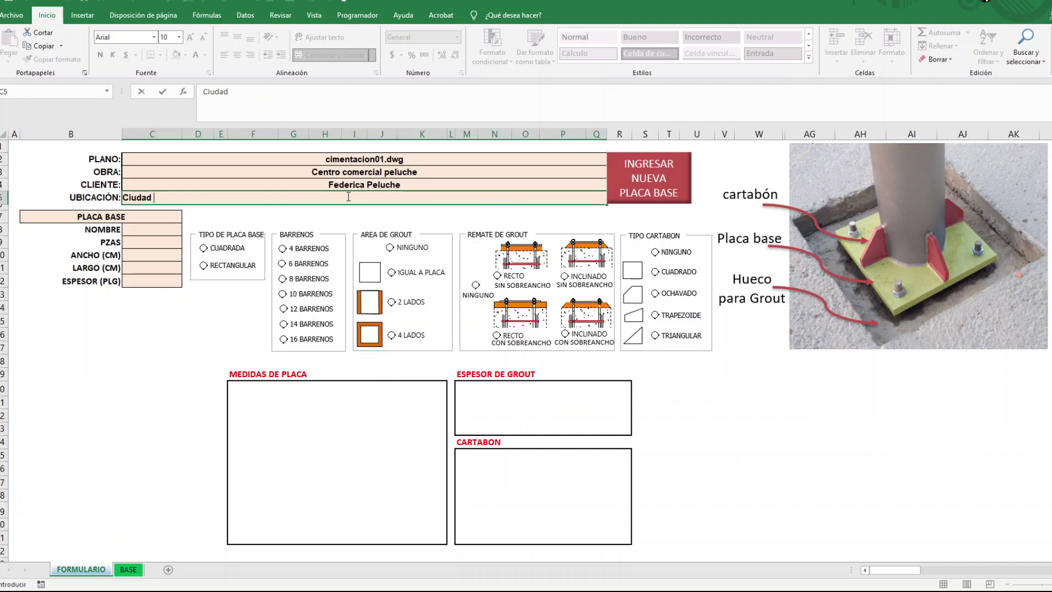
type(" Peluche")
Step: Name the base plate PB-1 and set its number of pieces (PZAS) to 1
left_click(149, 230)
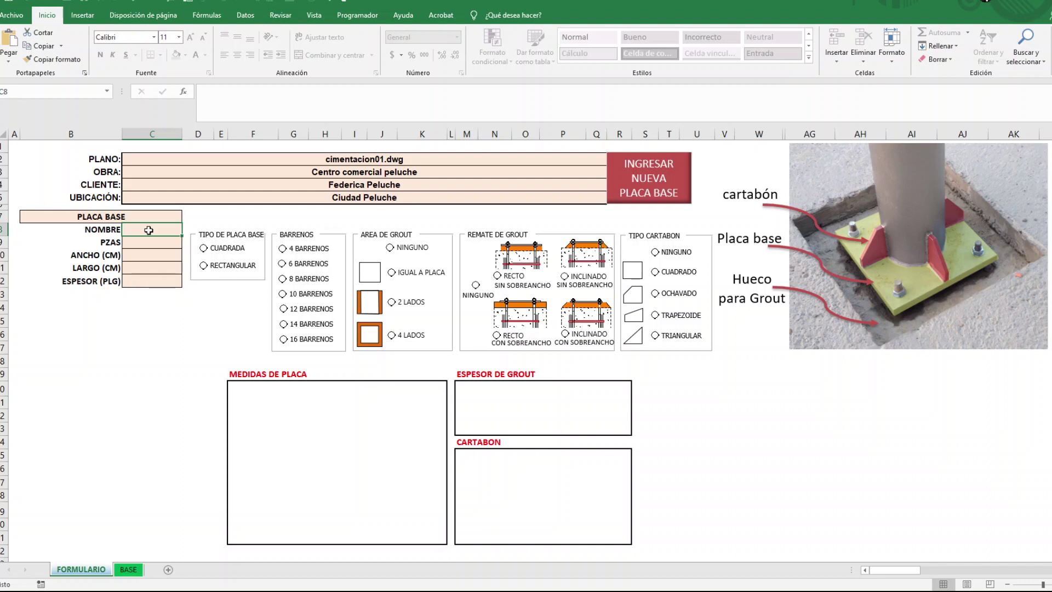
type("pb")
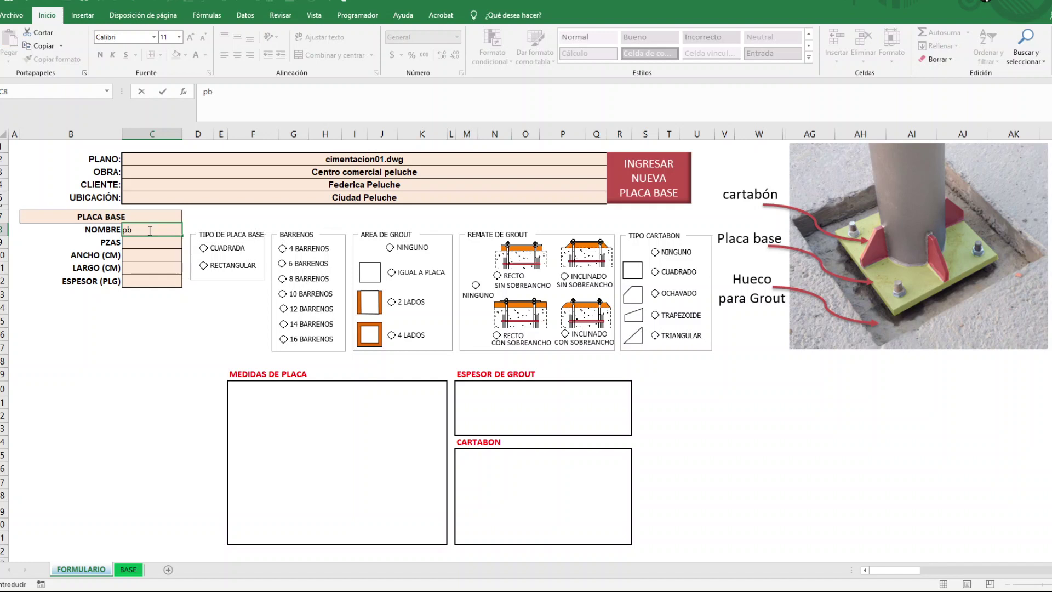
key("BackSpace")
key("BackSpace")
type("PB-1")
left_click(144, 245)
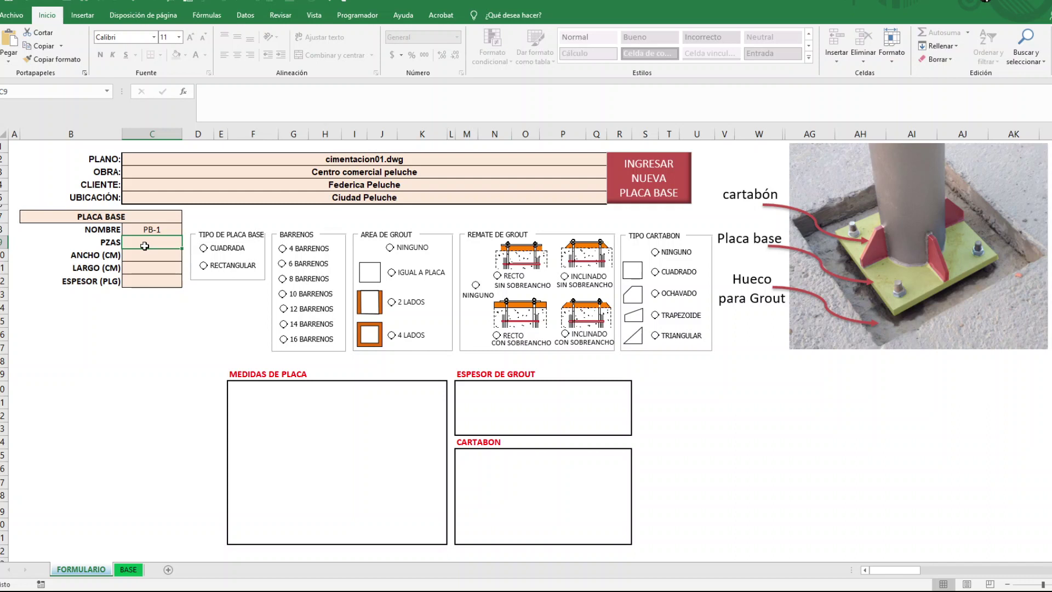
type("1")
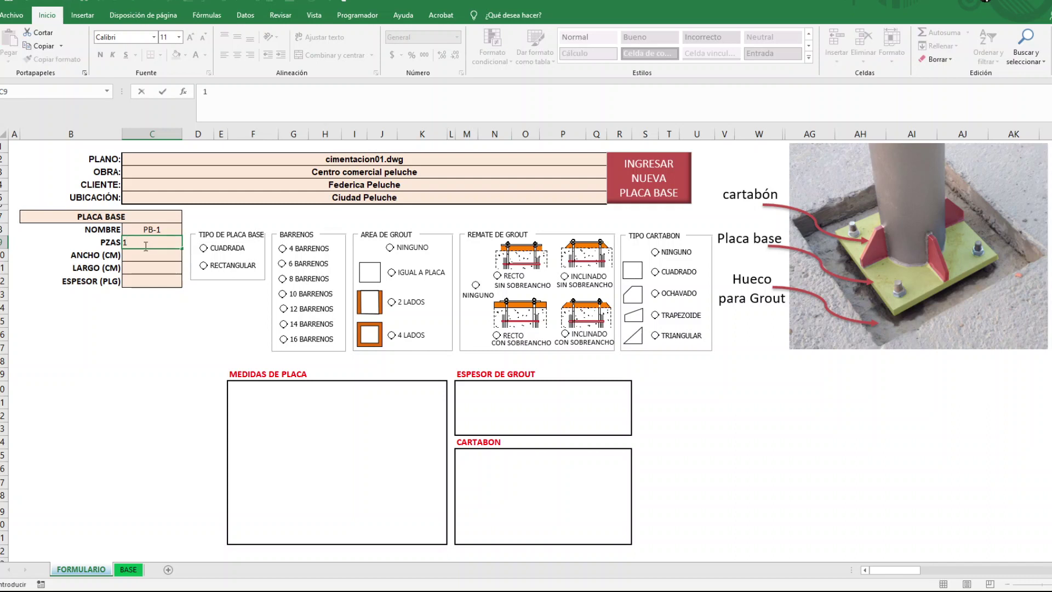
Step: Set the base plate to 40 cm wide, 60 cm long and 1/2" thick, choosing the RECTANGULAR type with 8 BARRENOS
left_click(145, 258)
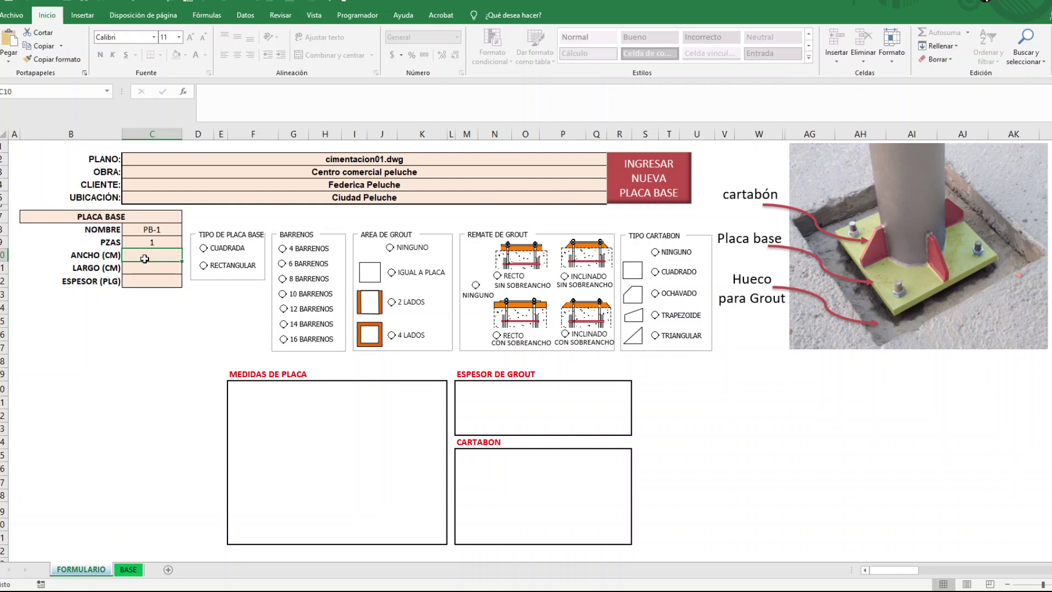
type("40")
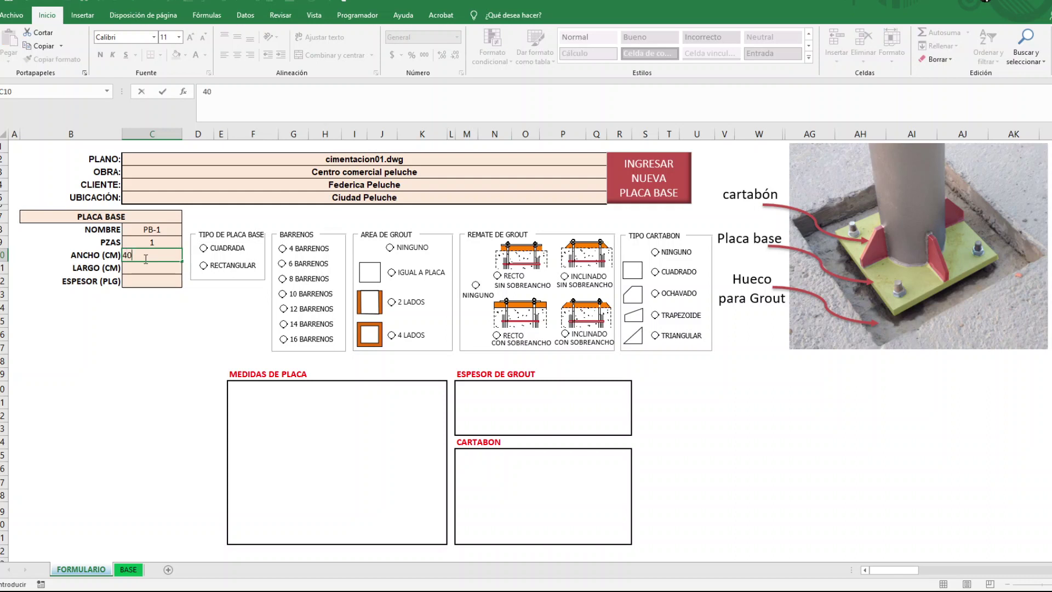
key("Return")
type("60")
key("Return")
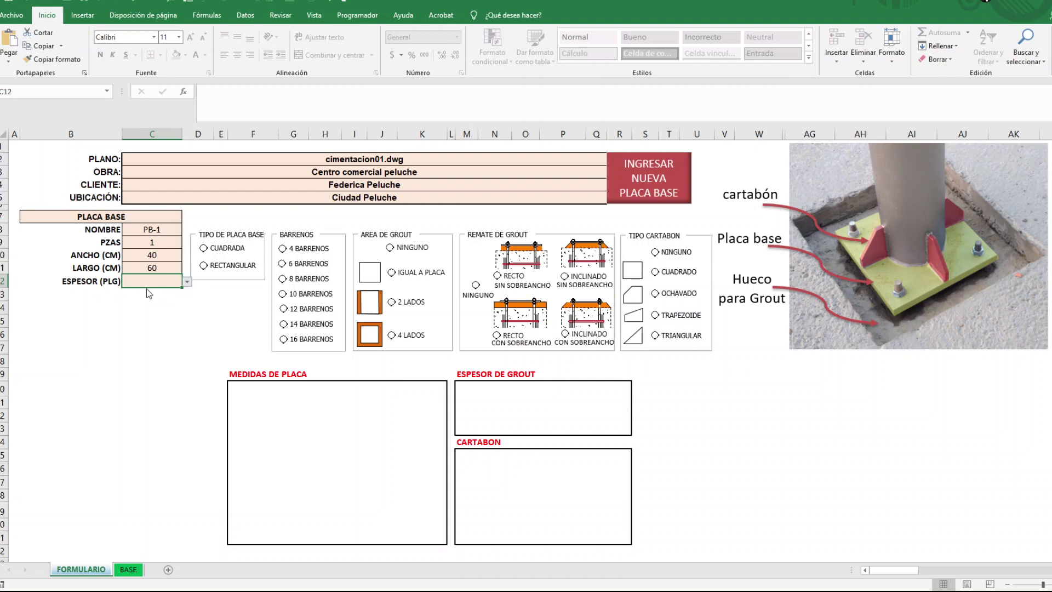
left_click(129, 331)
left_click(296, 280)
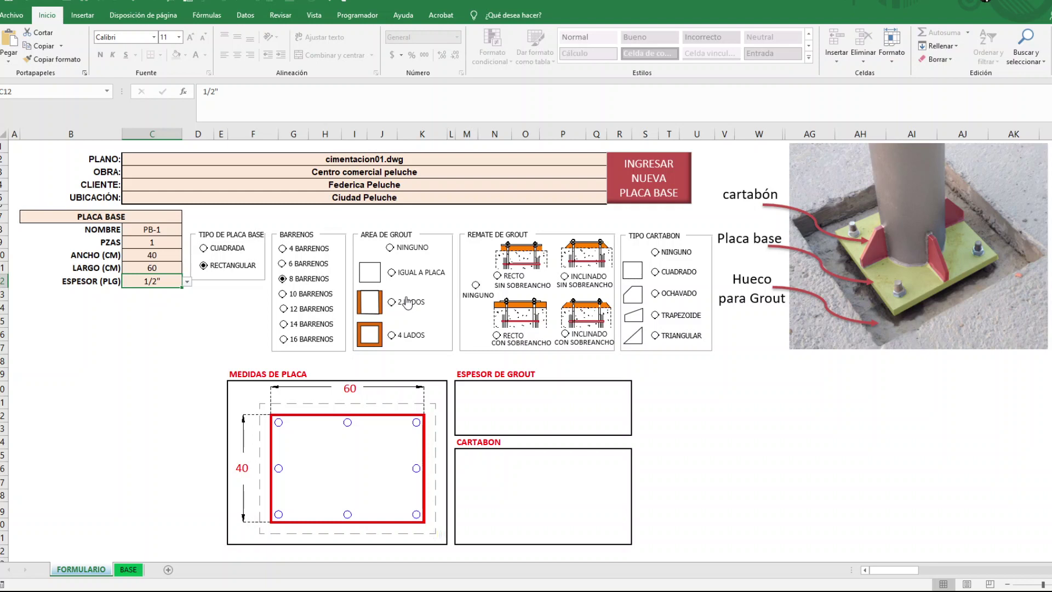
Step: Try each grout area option, settling on 2 LADOS, and set the grout finish to RECTO CON SOBREANCHO
left_click(390, 248)
left_click(395, 278)
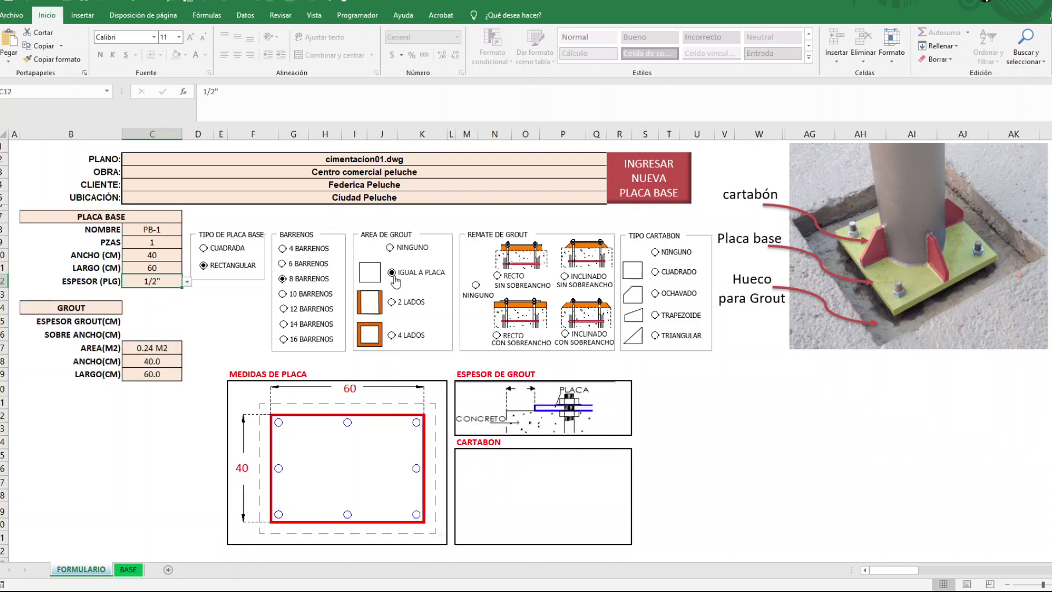
left_click(394, 303)
left_click(400, 338)
left_click(398, 302)
left_click(497, 335)
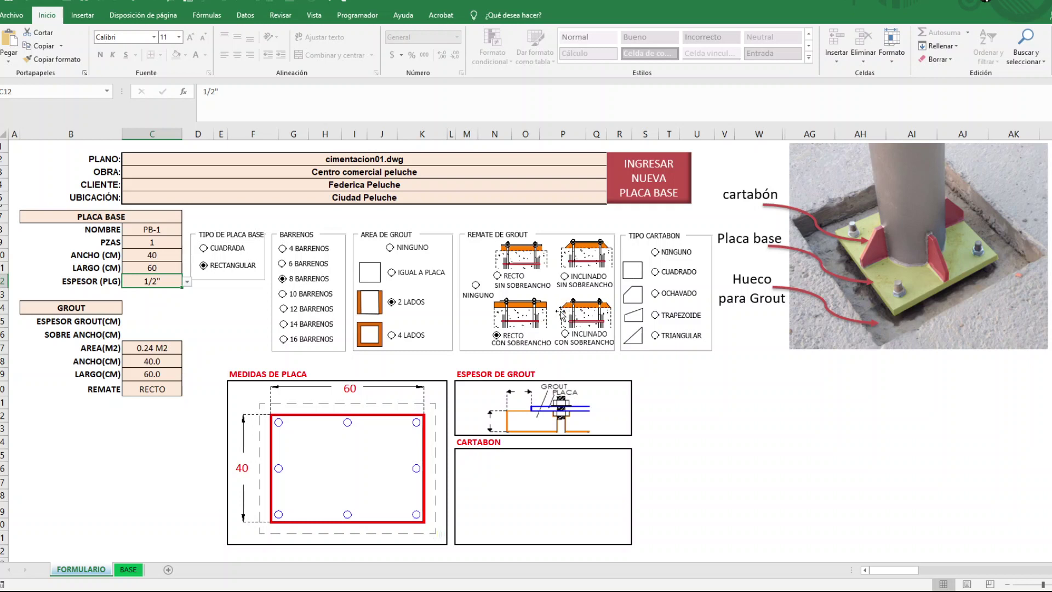
Step: Try every gusset type from NINGUNO through TRIANGULAR, settling on CUADRADO
left_click(657, 253)
left_click(658, 274)
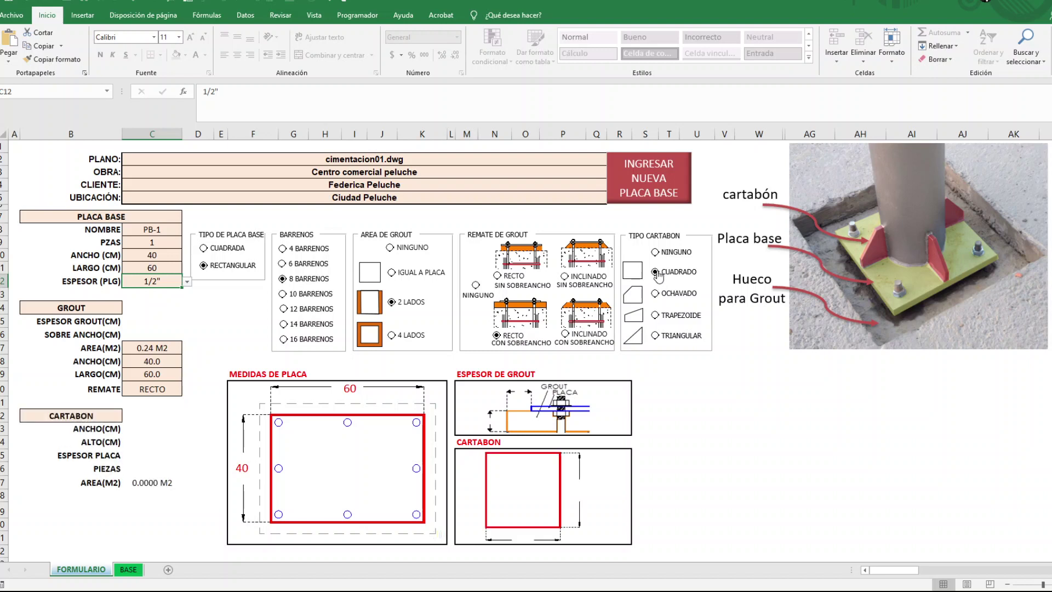
left_click(657, 294)
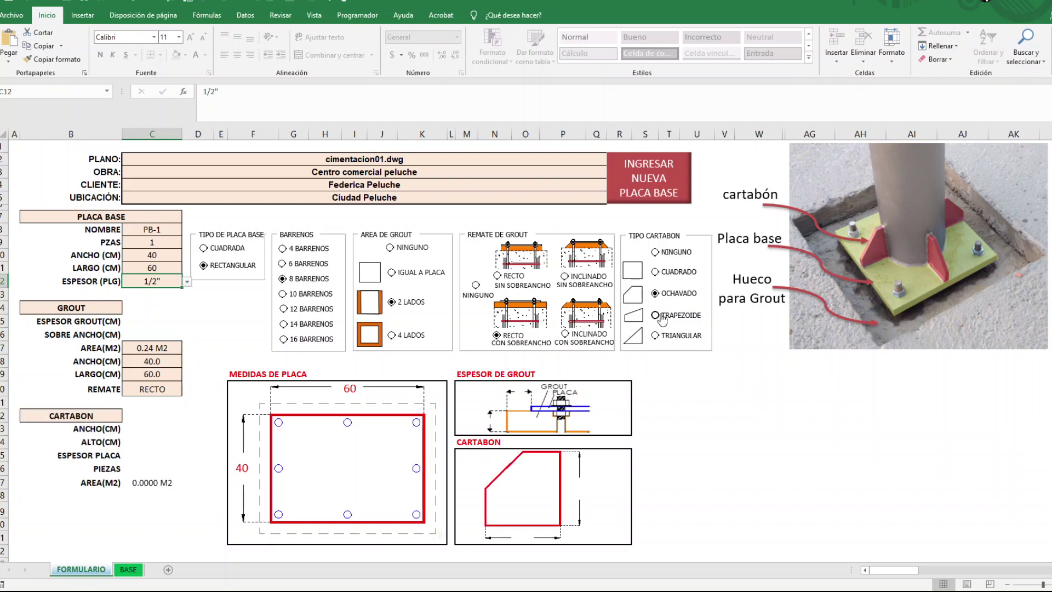
left_click(662, 317)
left_click(664, 337)
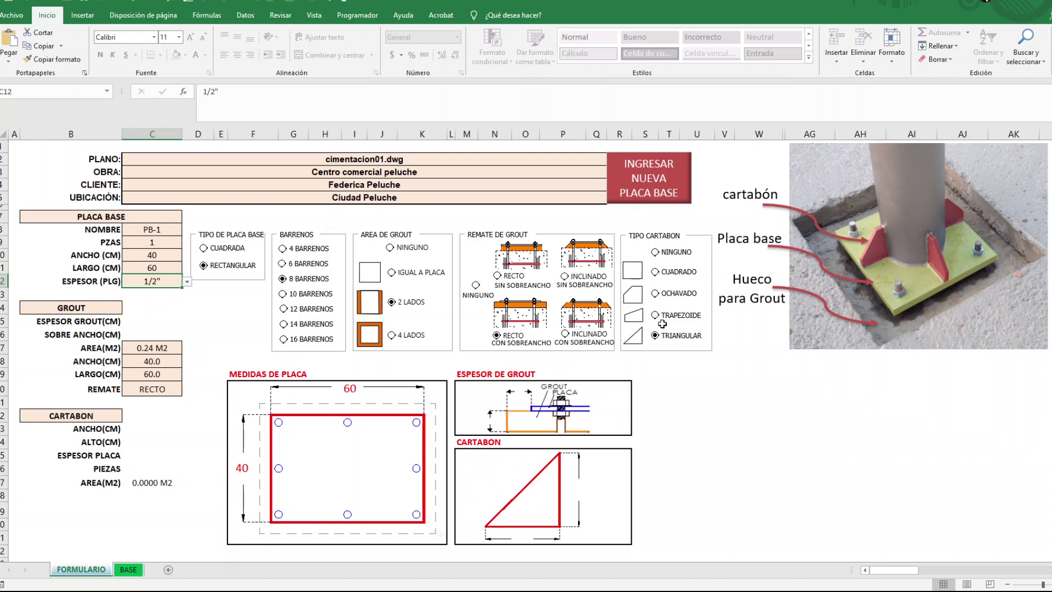
left_click(664, 274)
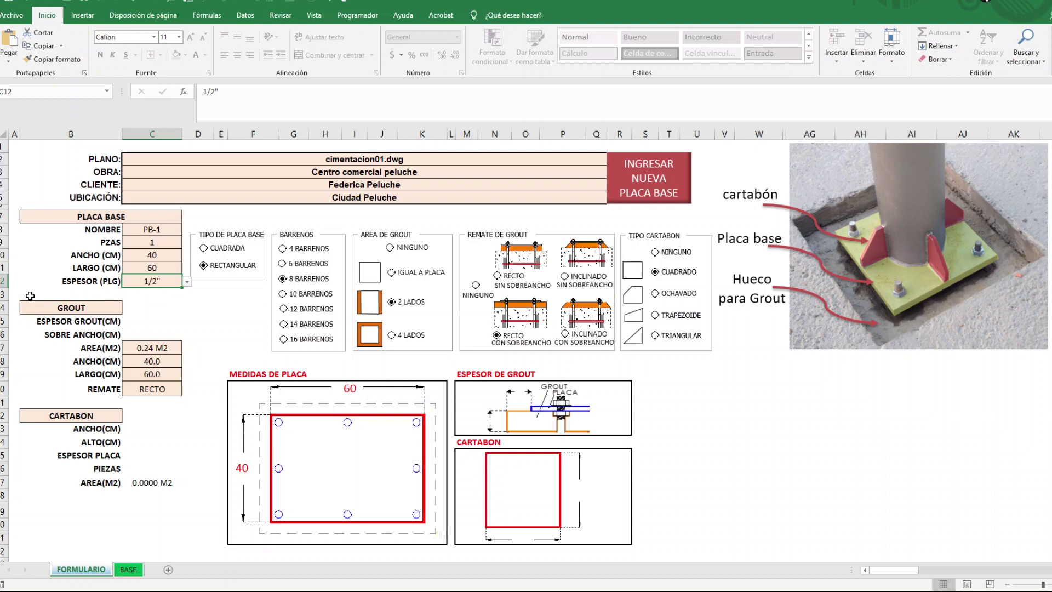
Step: Set the grout thickness to 5 cm and its extra width (SOBRE ANCHO) to 4 cm
left_click(156, 323)
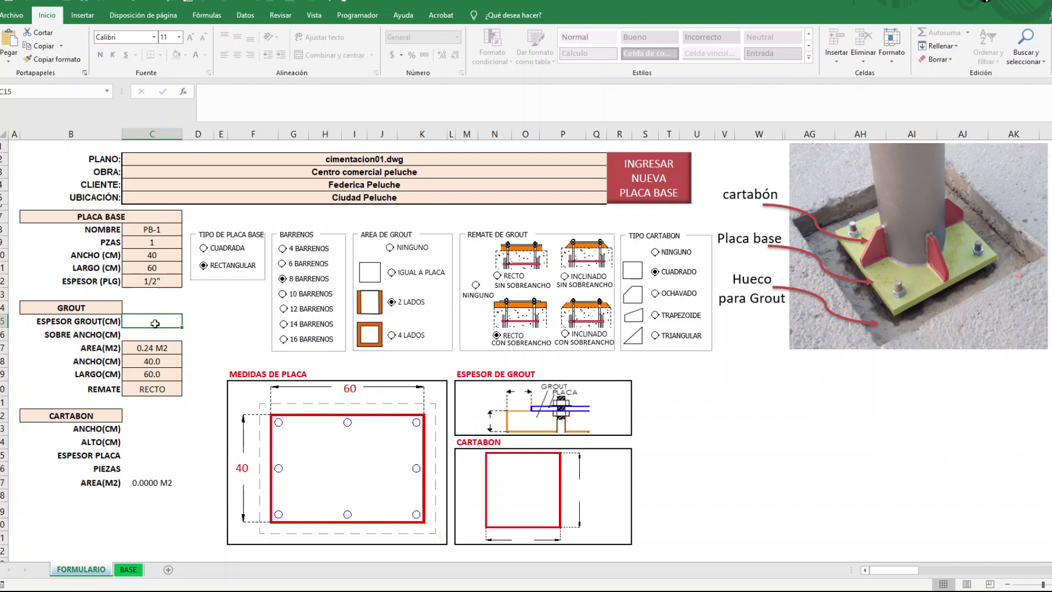
type("5")
key("Return")
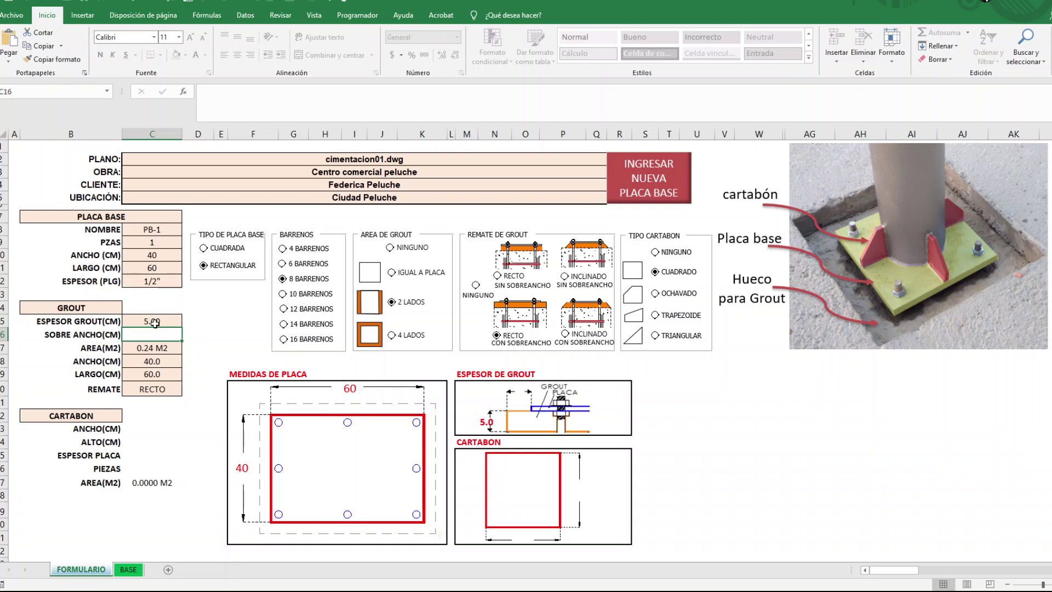
type("4")
key("Return")
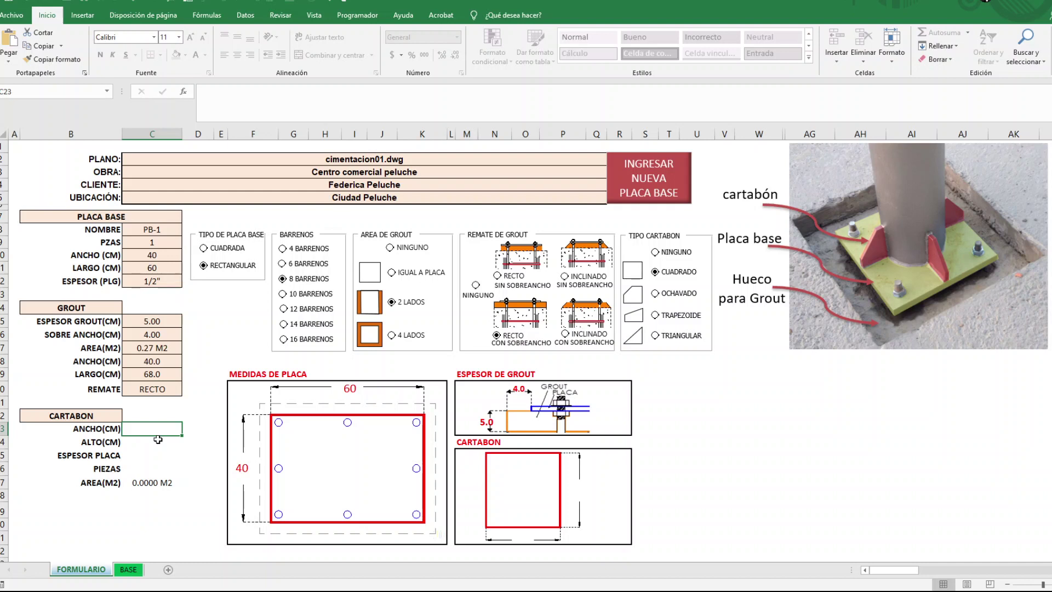
Step: Define the gusset as 15 cm wide and 15 cm high, with 1/4" plate thickness and 4 pieces
type("15")
key("Return")
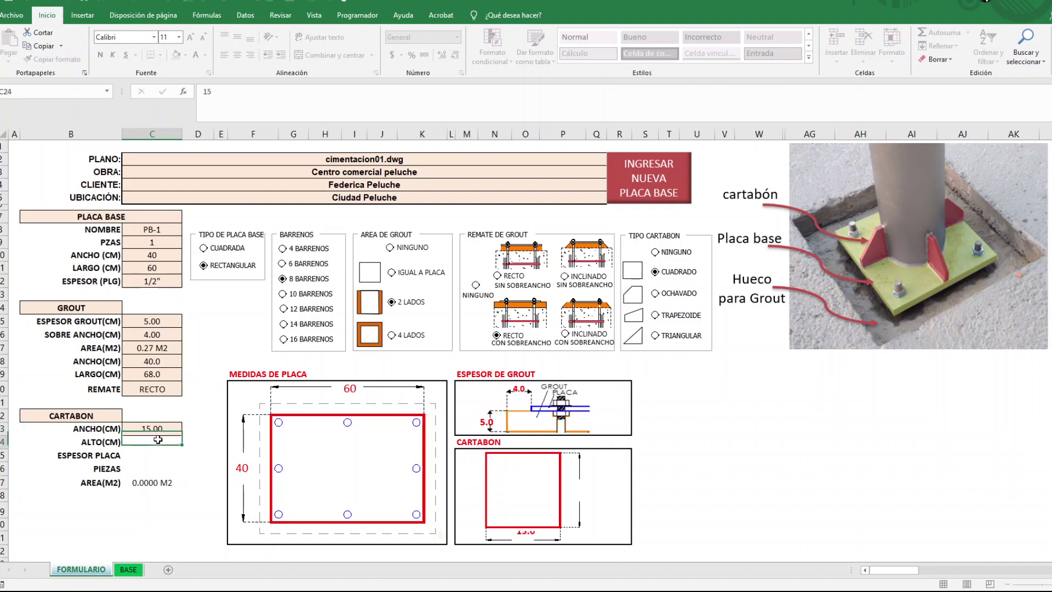
type("15")
key("Return")
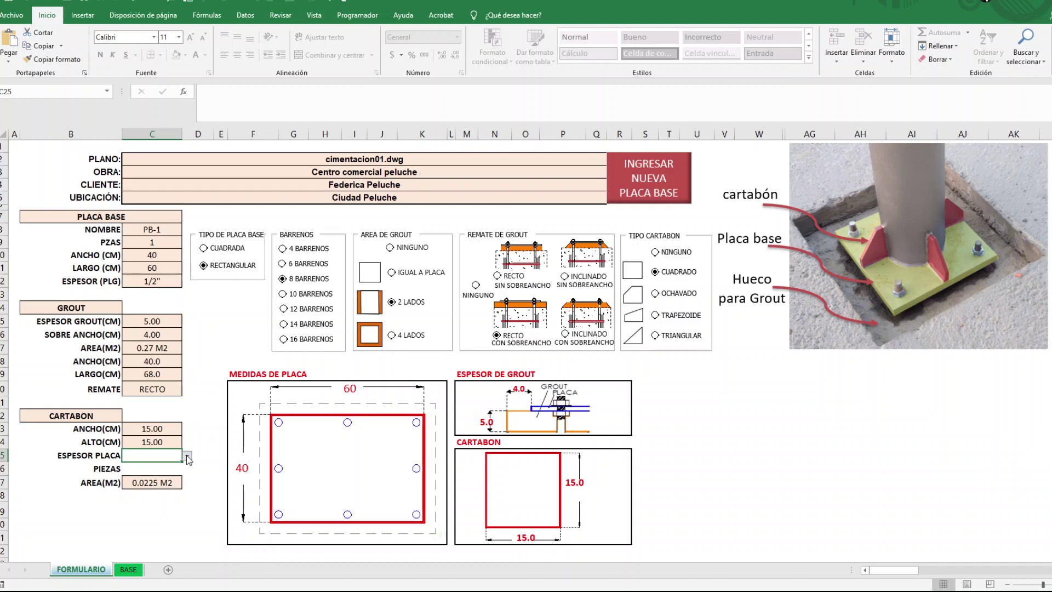
left_click(153, 478)
left_click(158, 469)
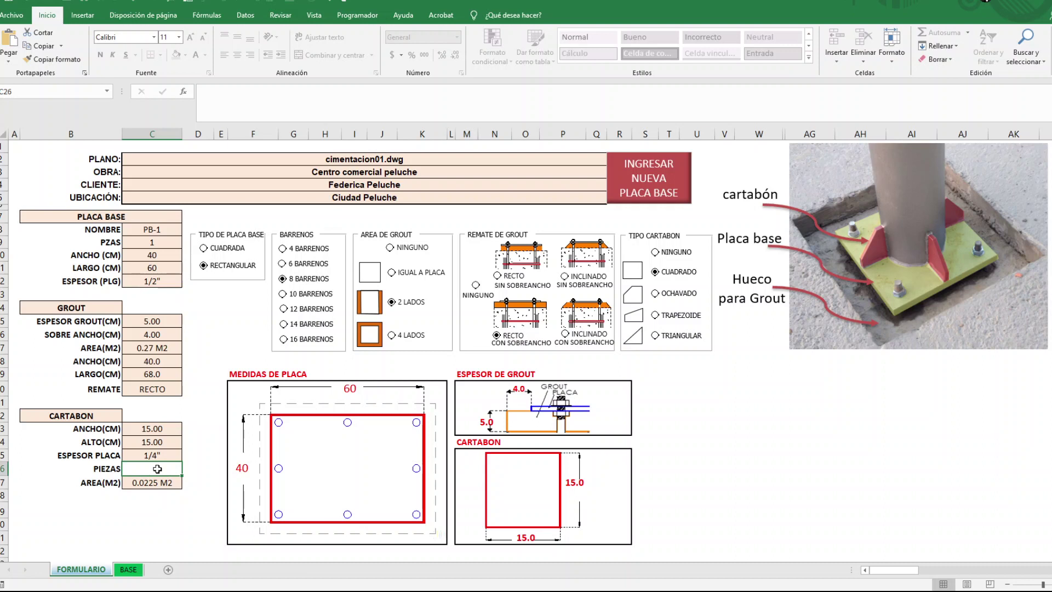
type("4")
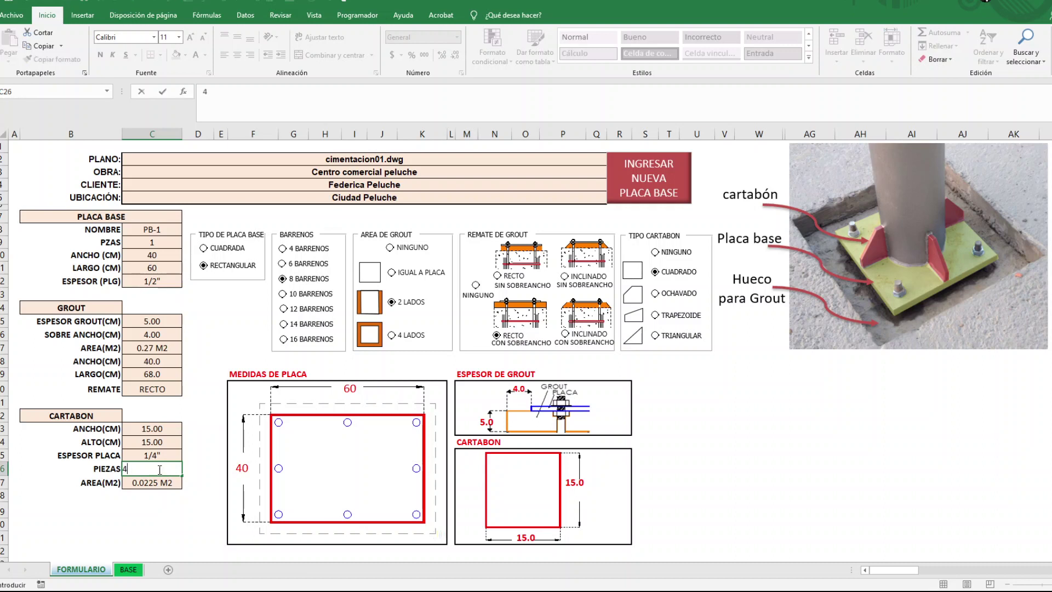
key("ctrl+Return")
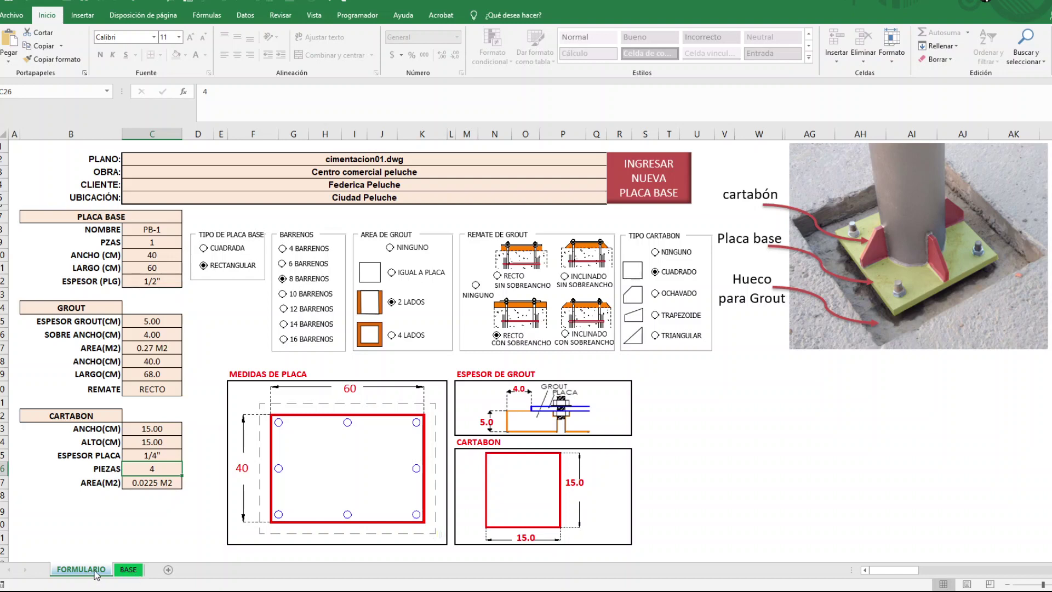
Step: Open the BASE sheet and examine the generated base plate quantities and sketches
left_click(128, 570)
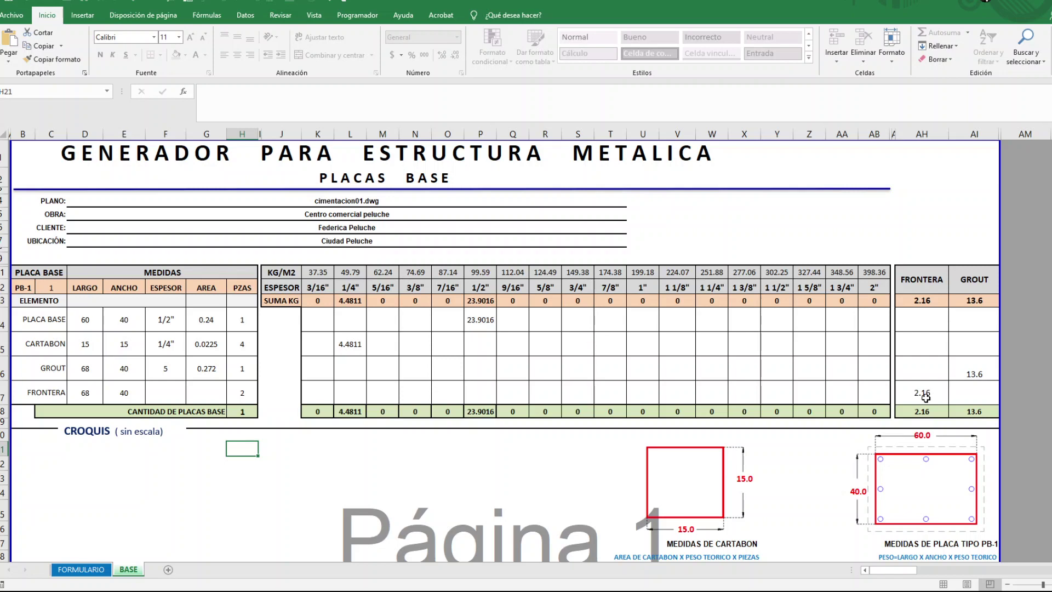
scroll(925, 399, "down", 3)
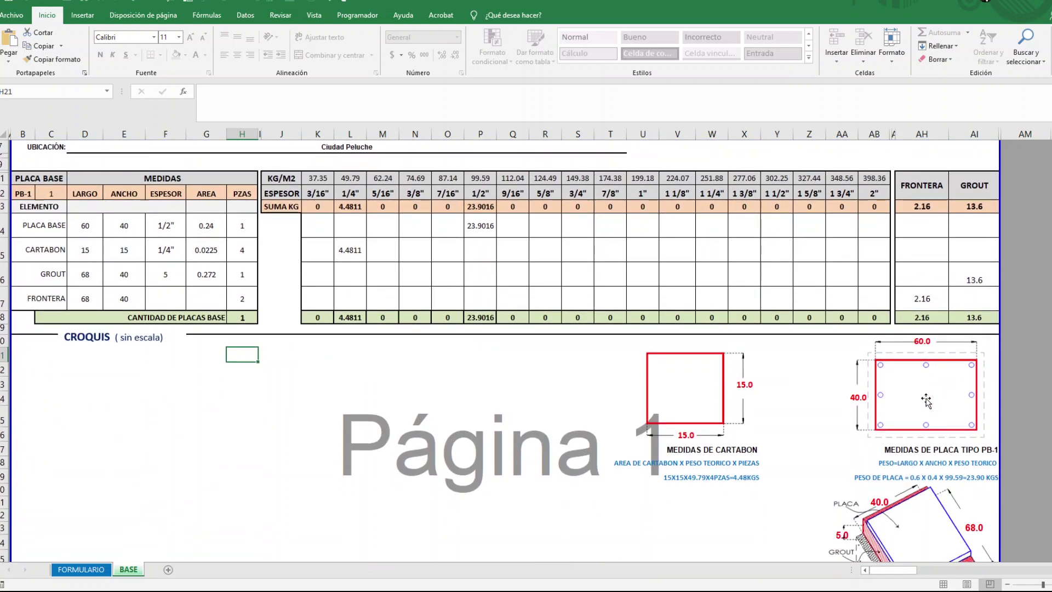
Step: Examine the gusset, plate and grout sketches with their weight, volume and formwork formulas against the quantities table on the BASE sheet
scroll(925, 401, "down", 2)
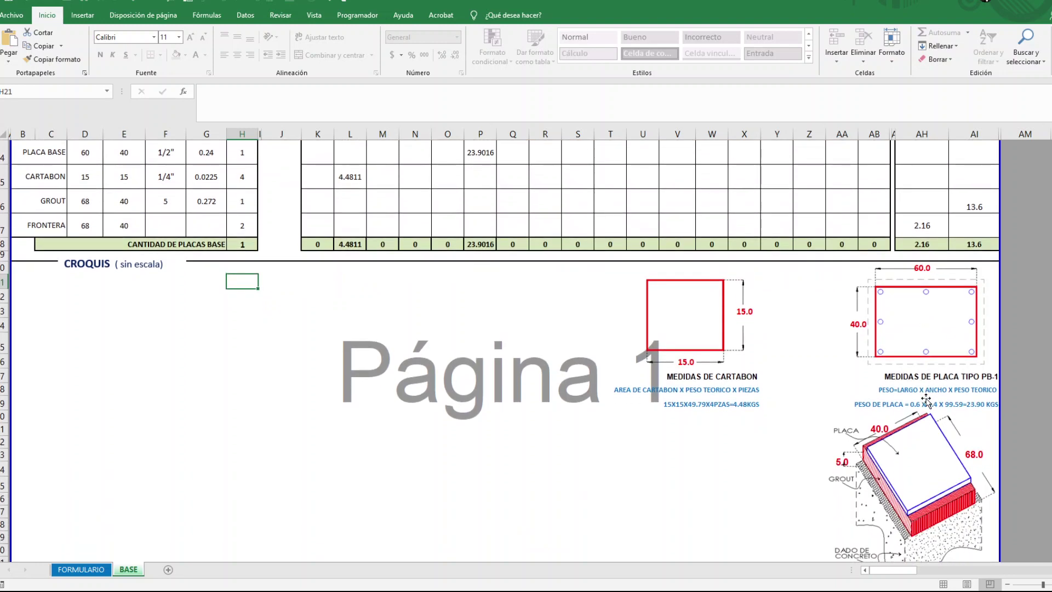
scroll(925, 401, "down", 3)
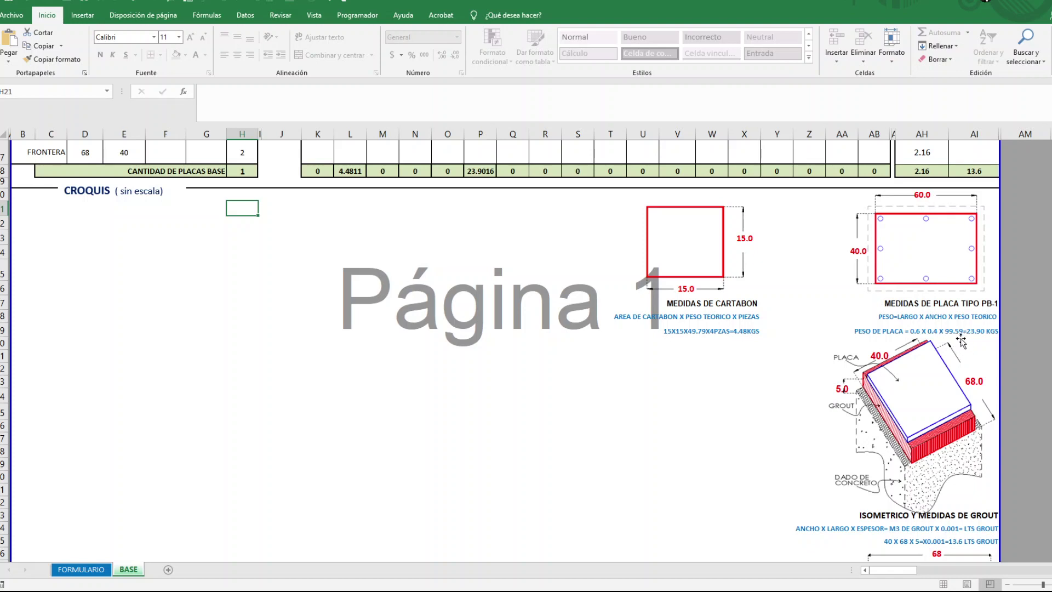
scroll(962, 342, "up", 3)
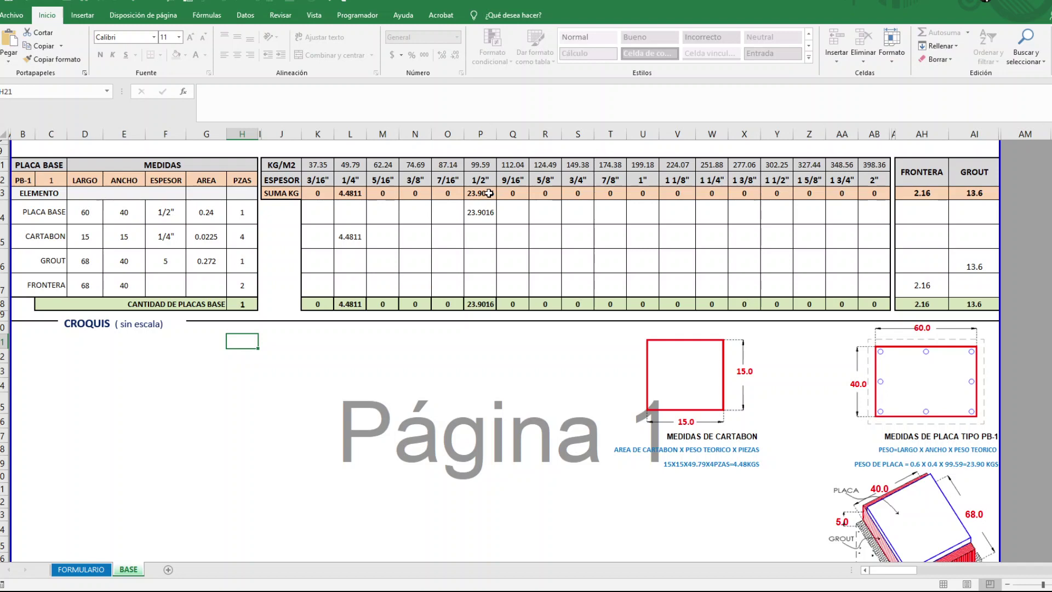
scroll(978, 377, "down", 5)
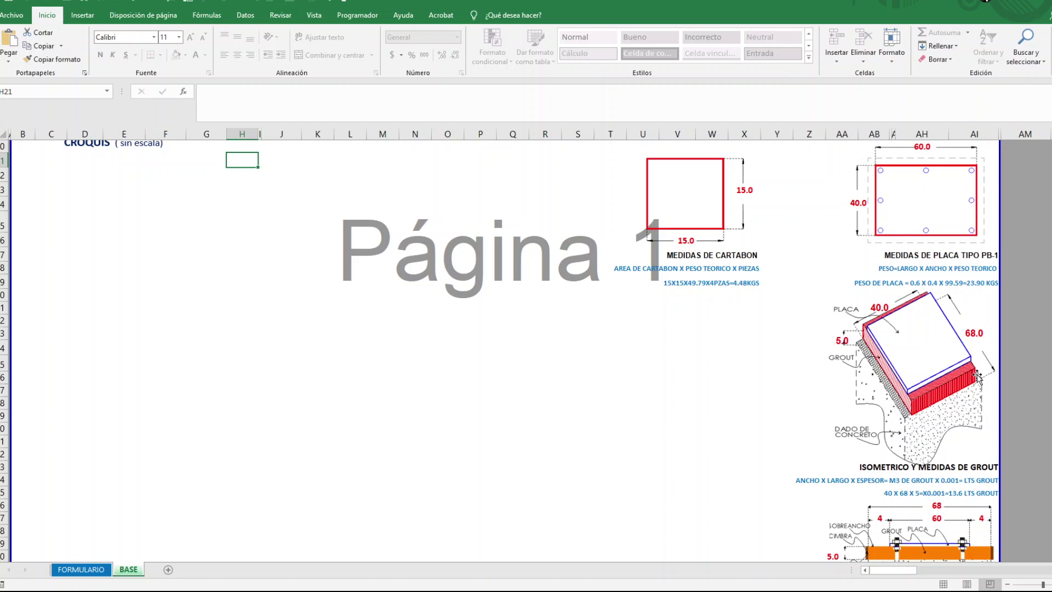
scroll(1033, 446, "down", 1)
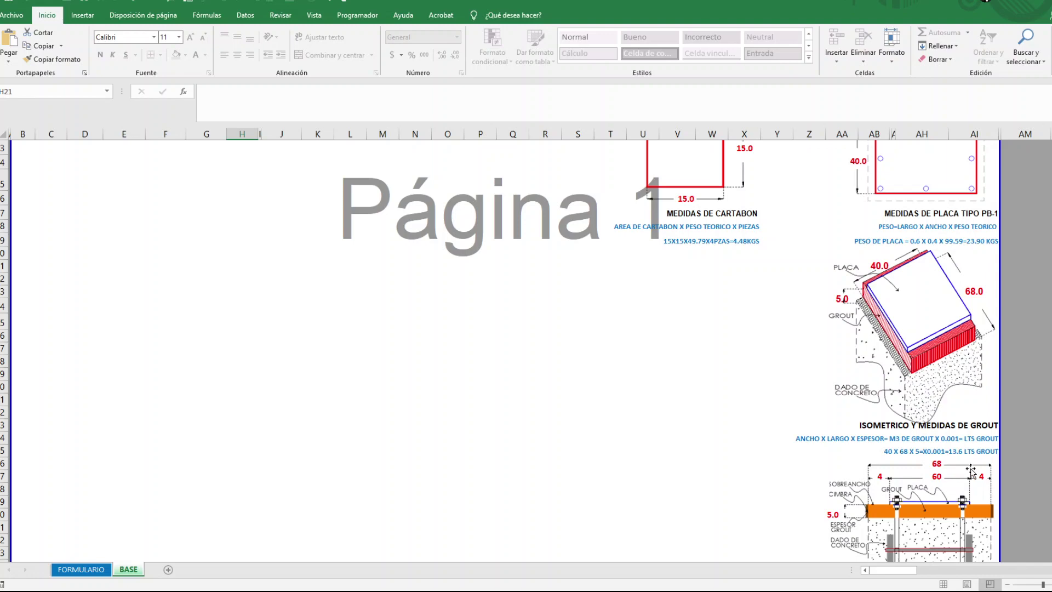
scroll(970, 470, "up", 3)
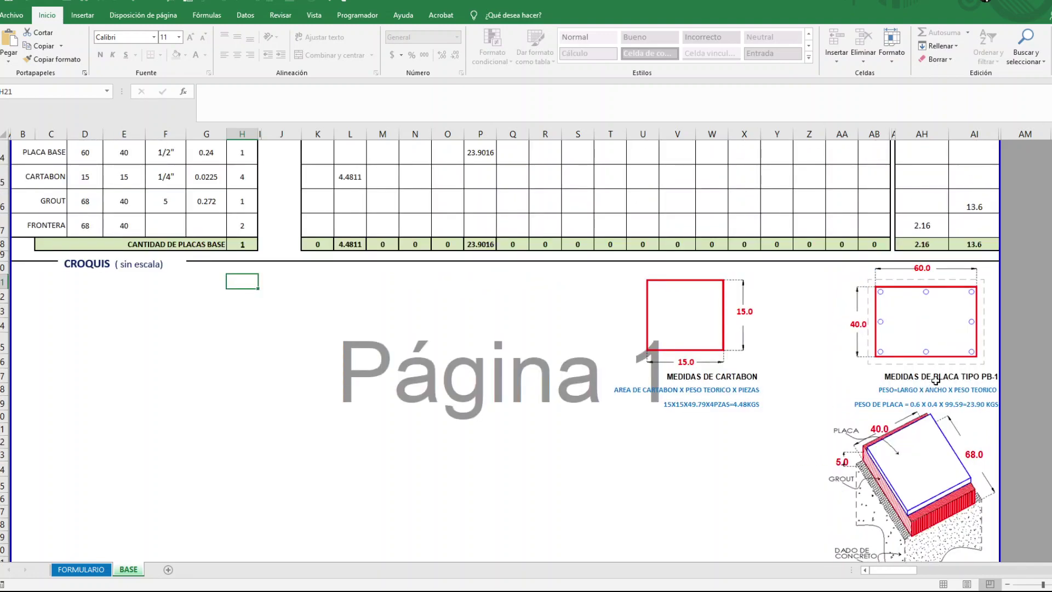
scroll(936, 382, "down", 3)
scroll(936, 382, "down", 5)
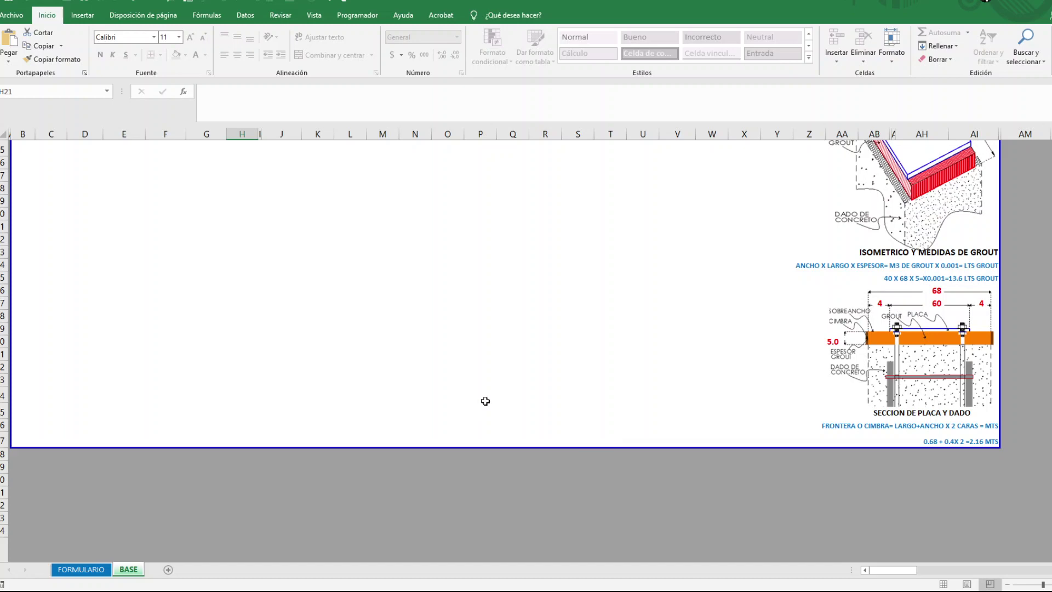
scroll(478, 400, "up", 2)
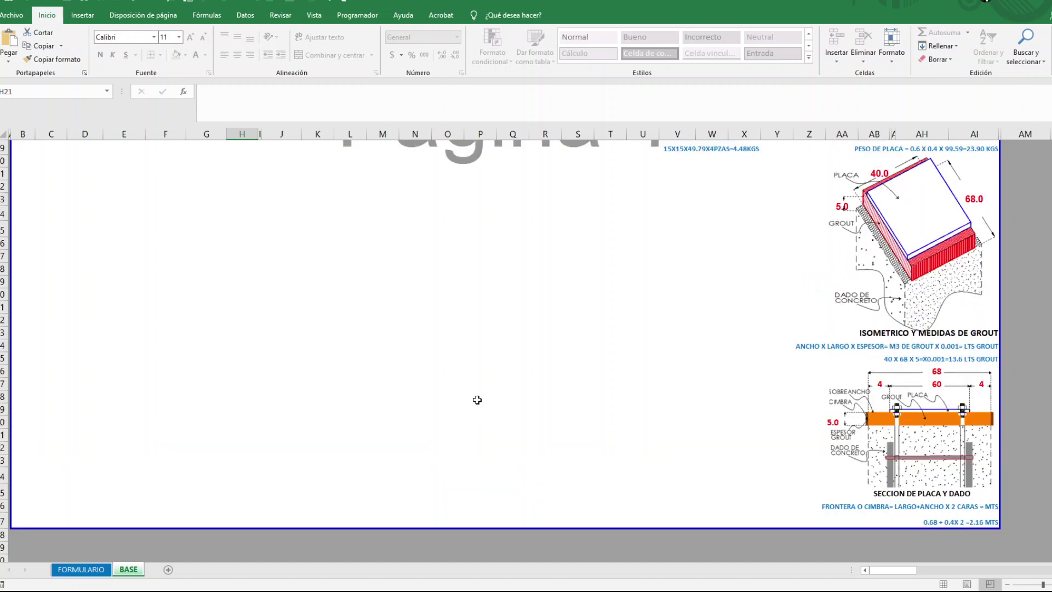
scroll(477, 400, "up", 9)
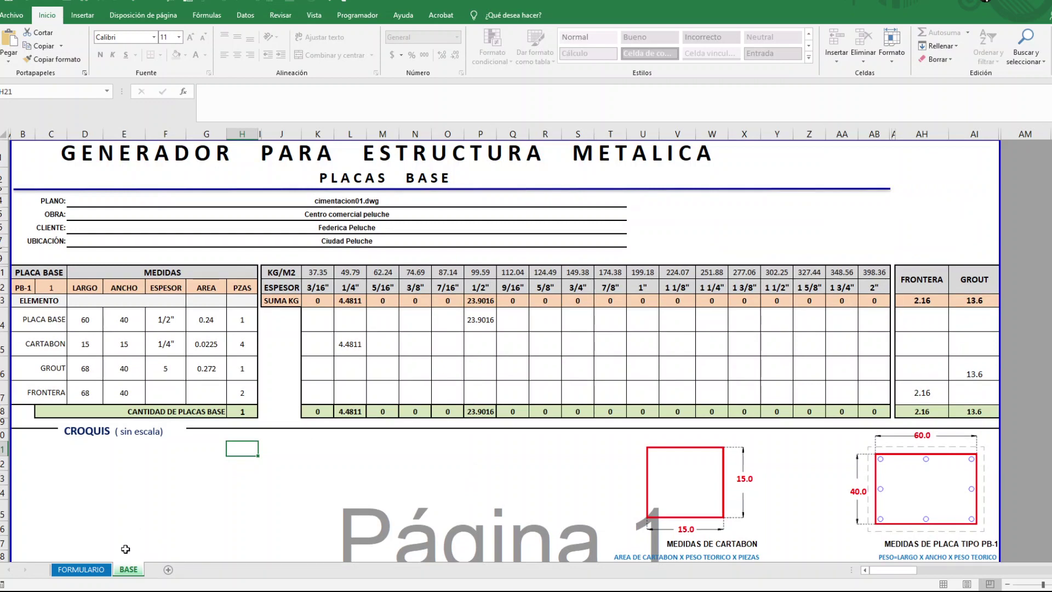
Step: Rename the base plate as PB-2 in the FORMULARIO sheet and check the name on the BASE sheet
left_click(82, 570)
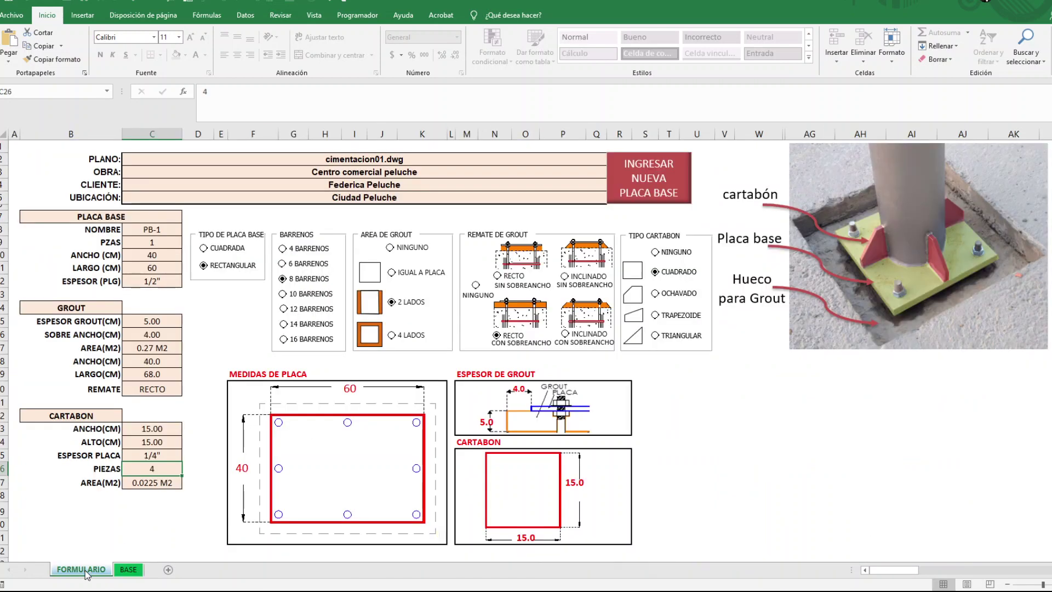
left_click(154, 229)
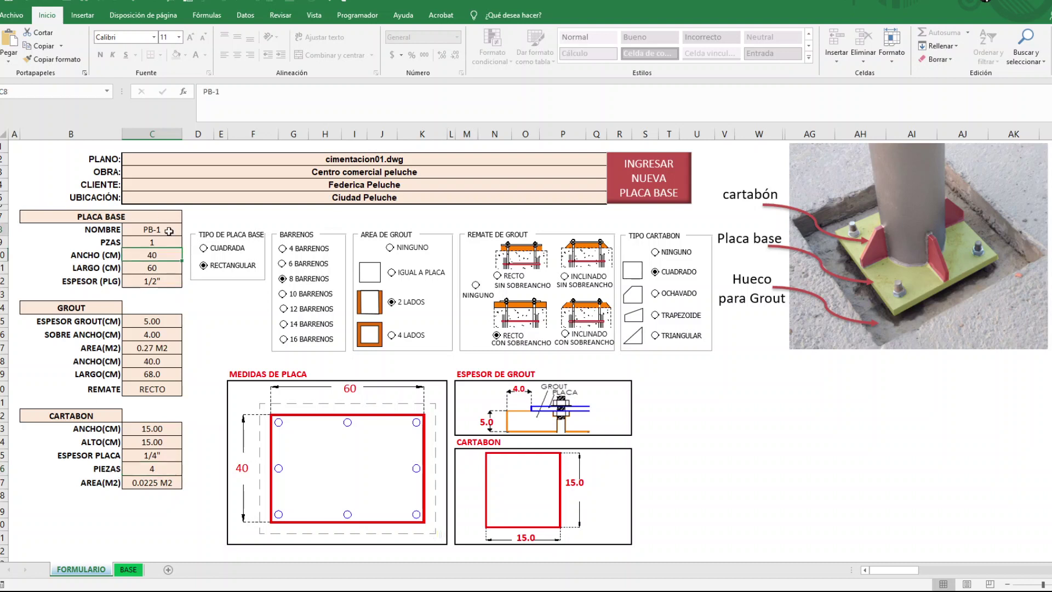
double_click(218, 92)
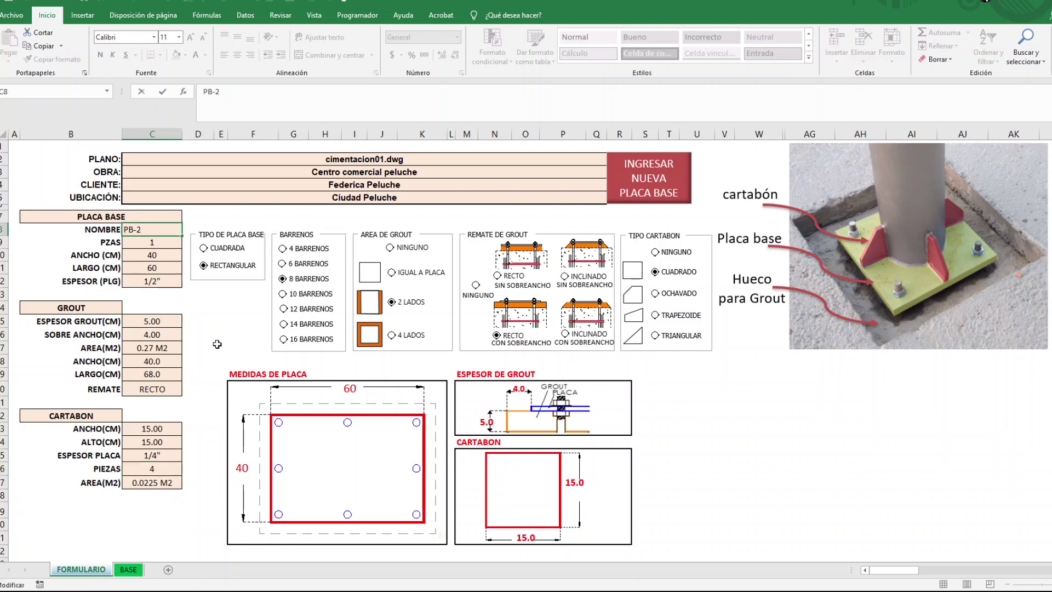
left_click(205, 384)
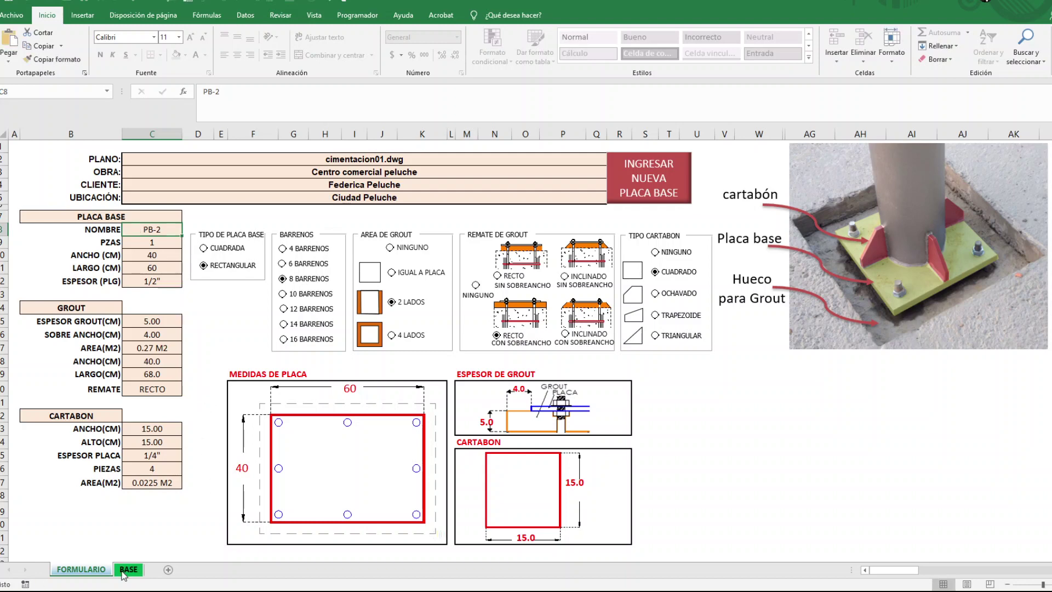
left_click(126, 569)
left_click(20, 287)
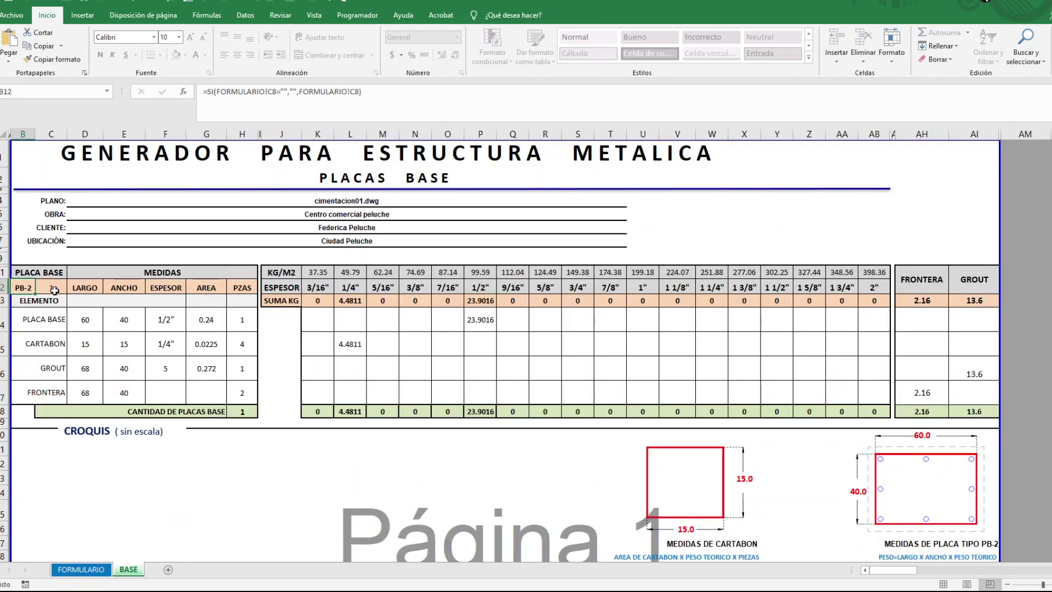
Step: Set the base plate's piece count (PZAS) to 5 and check the plate quantity and totals on the BASE sheet
left_click(81, 569)
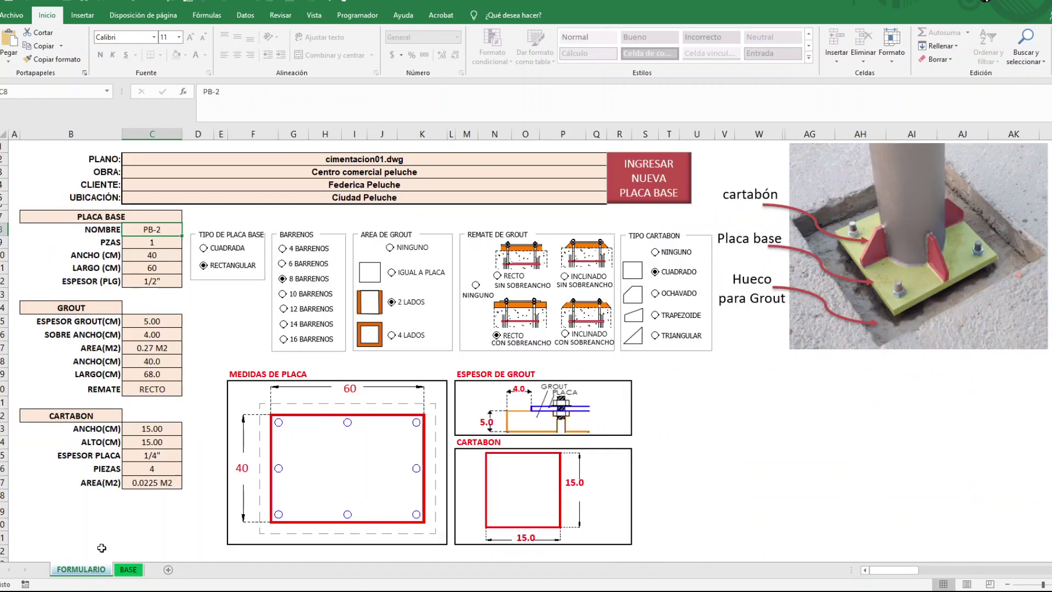
left_click(165, 241)
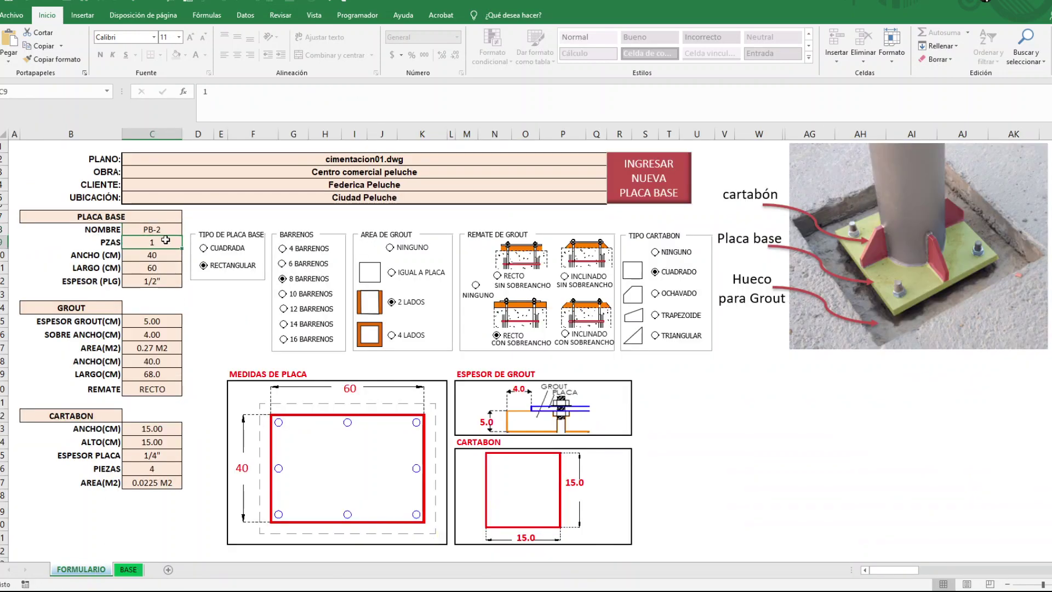
type("5")
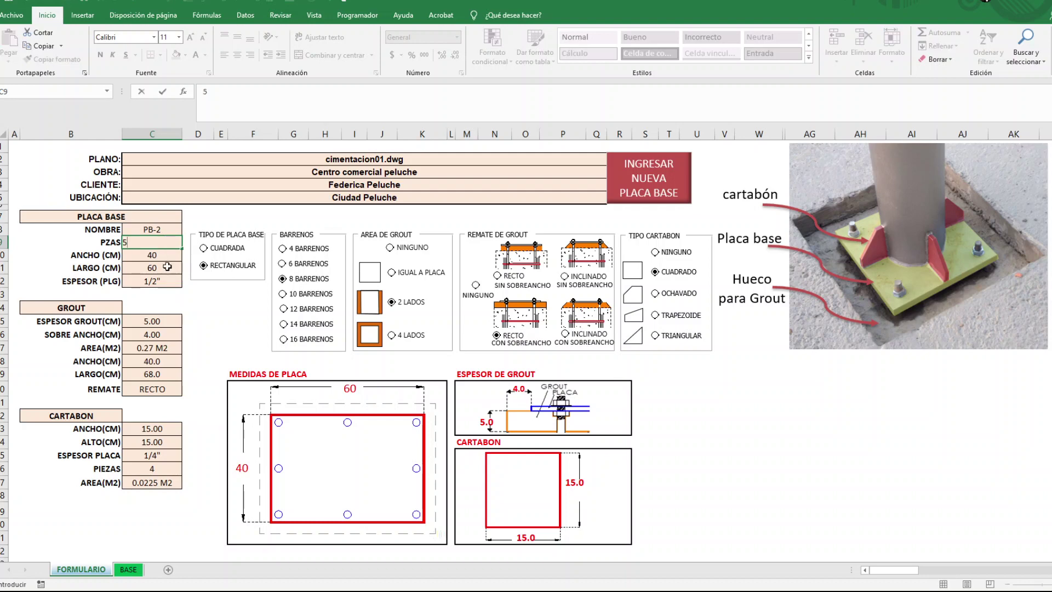
key("Return")
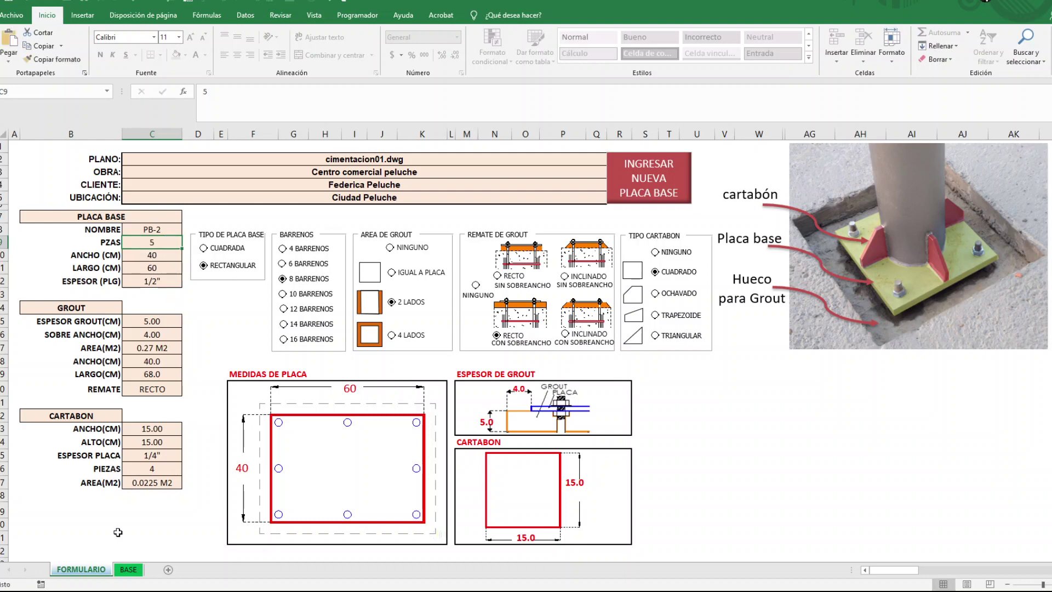
left_click(129, 569)
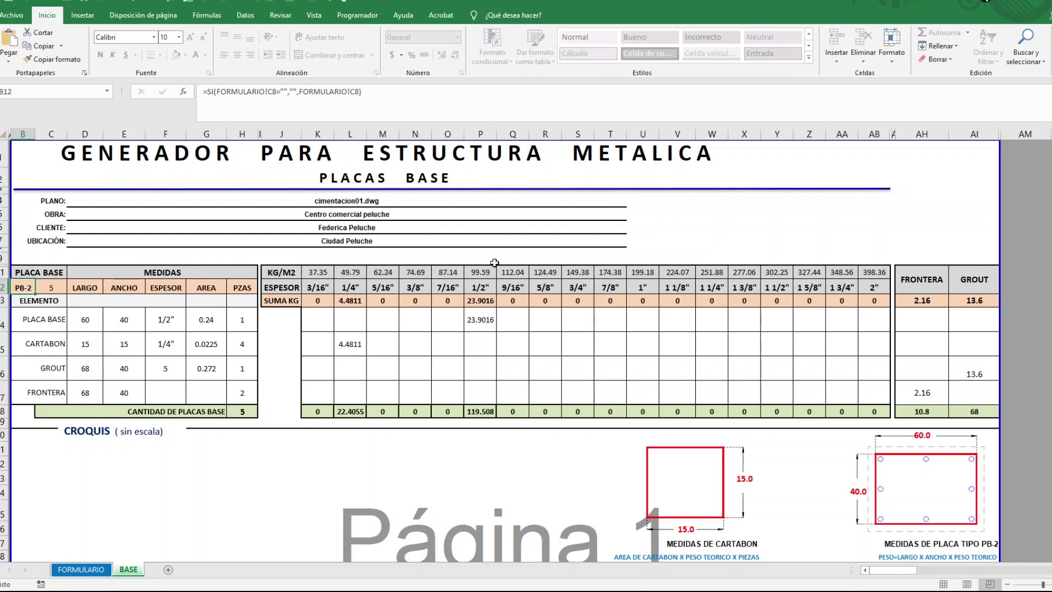
left_click(243, 410)
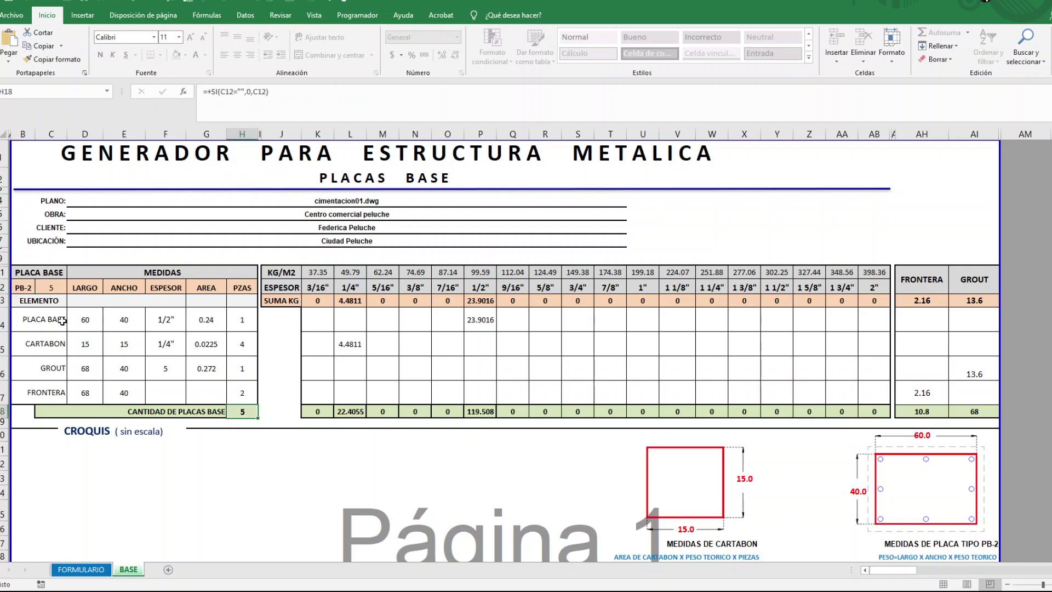
left_click(51, 289)
left_click(246, 408)
scroll(519, 434, "down", 1)
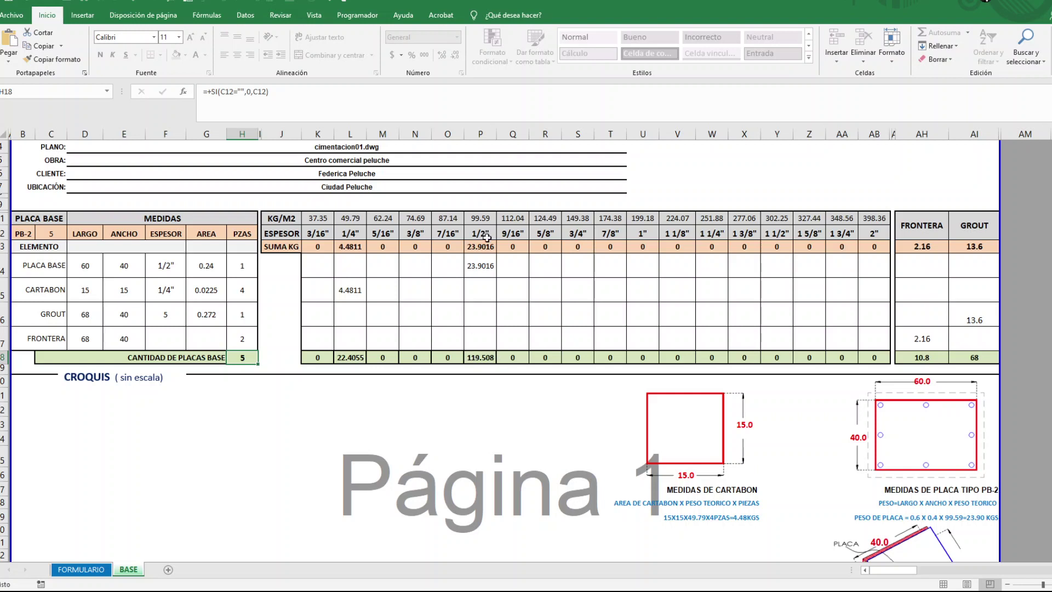
Step: Set the base plate's width (ANCHO) to 60 cm in the form and its plate type to CUADRADA
left_click(82, 569)
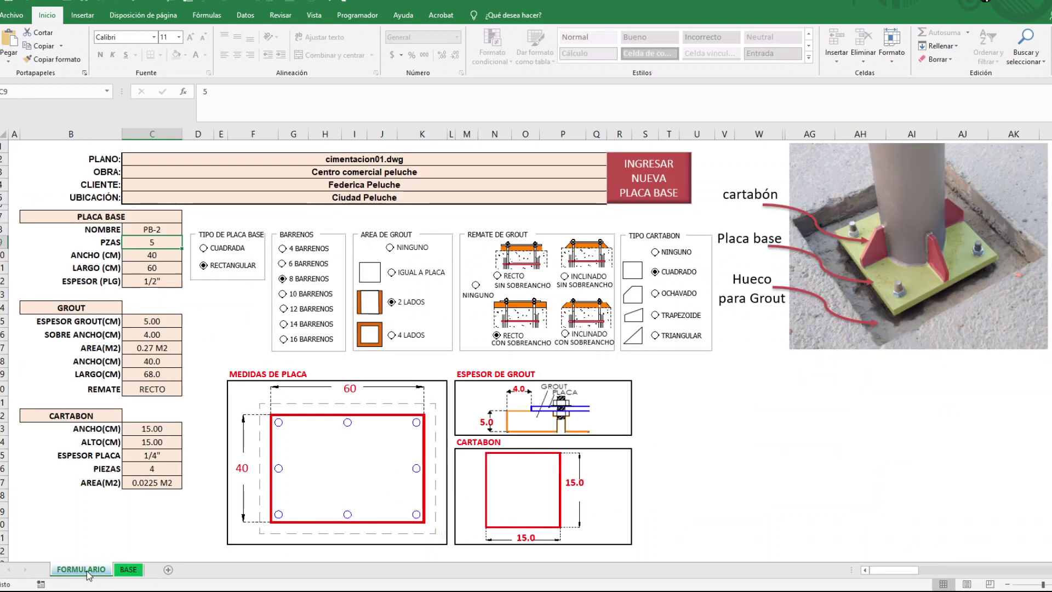
left_click(165, 256)
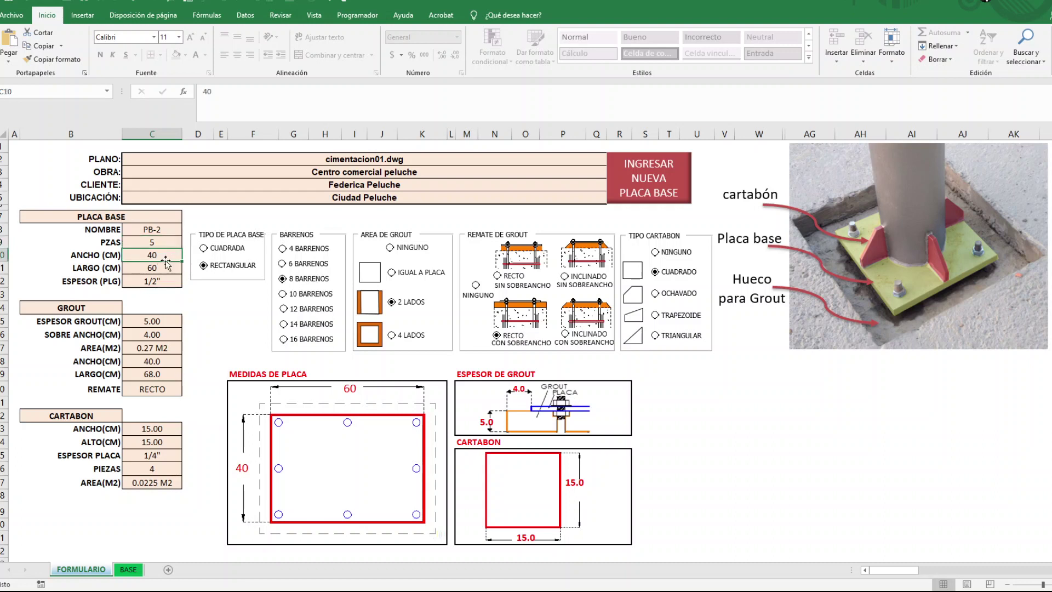
left_click(166, 269)
left_click(164, 258)
type("6")
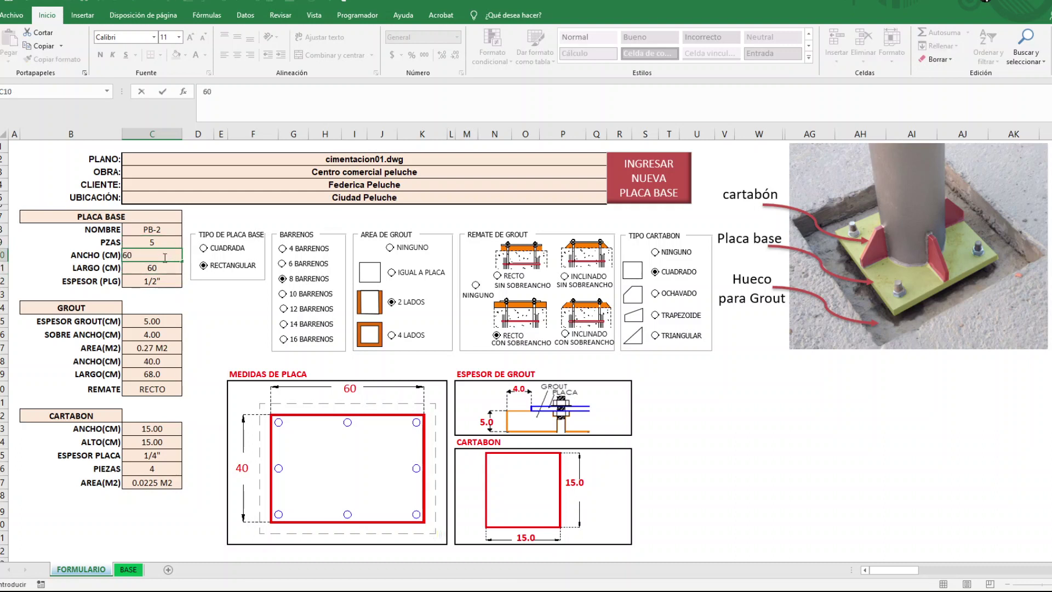
type("0")
key("Return")
left_click(225, 250)
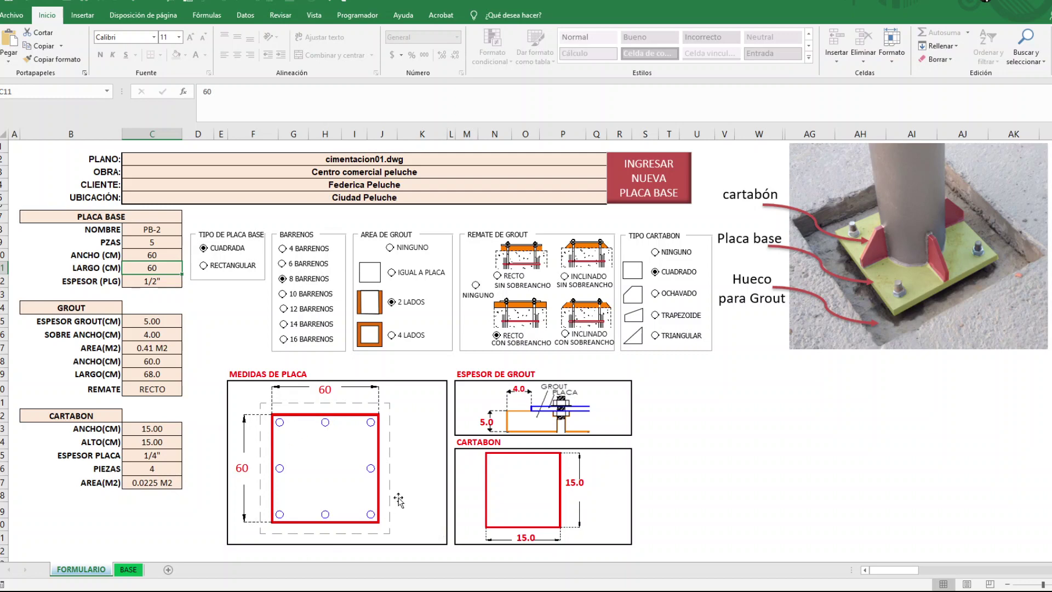
Step: Review the base plate's length, width, thickness and area on the BASE sheet
left_click(130, 570)
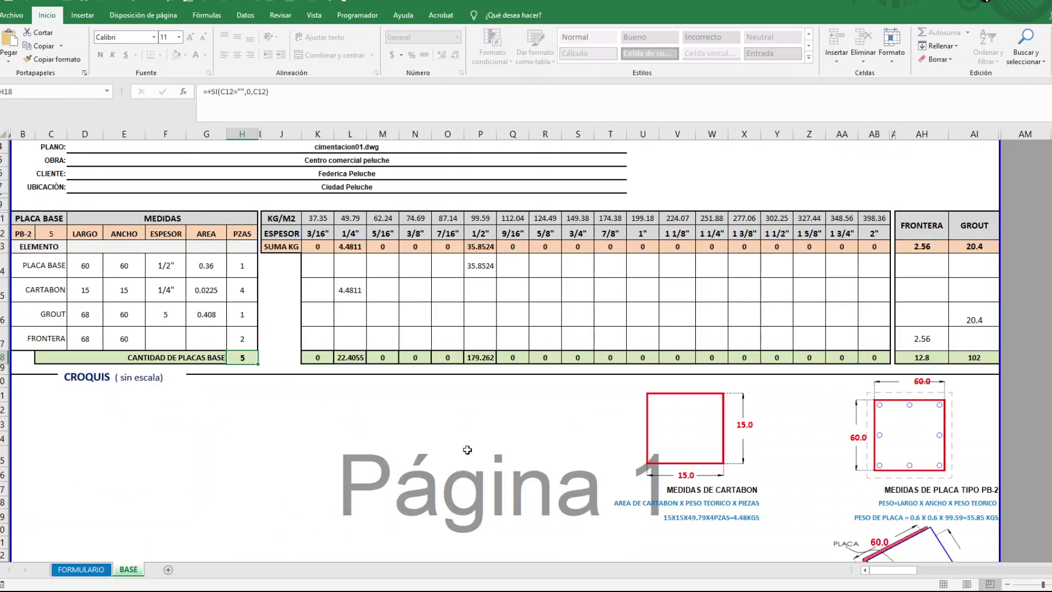
left_click(83, 267)
left_click(121, 269)
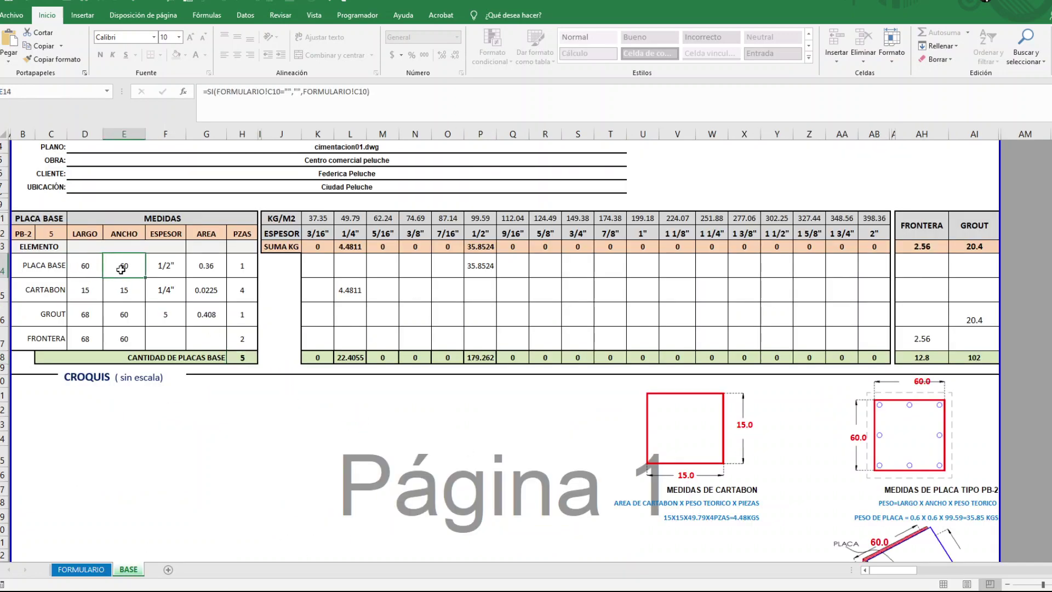
left_click(177, 266)
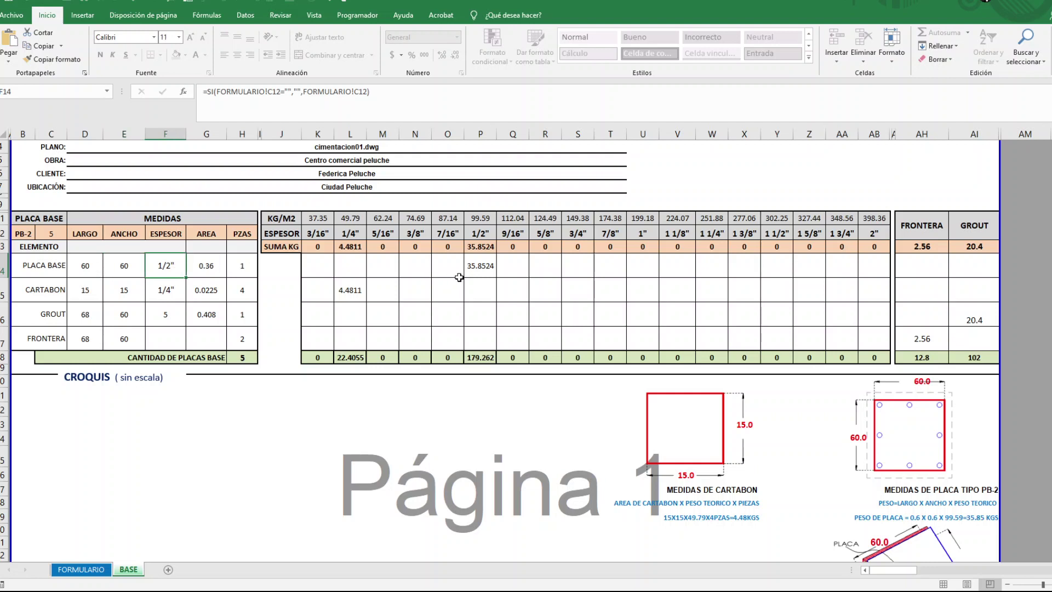
left_click(209, 269)
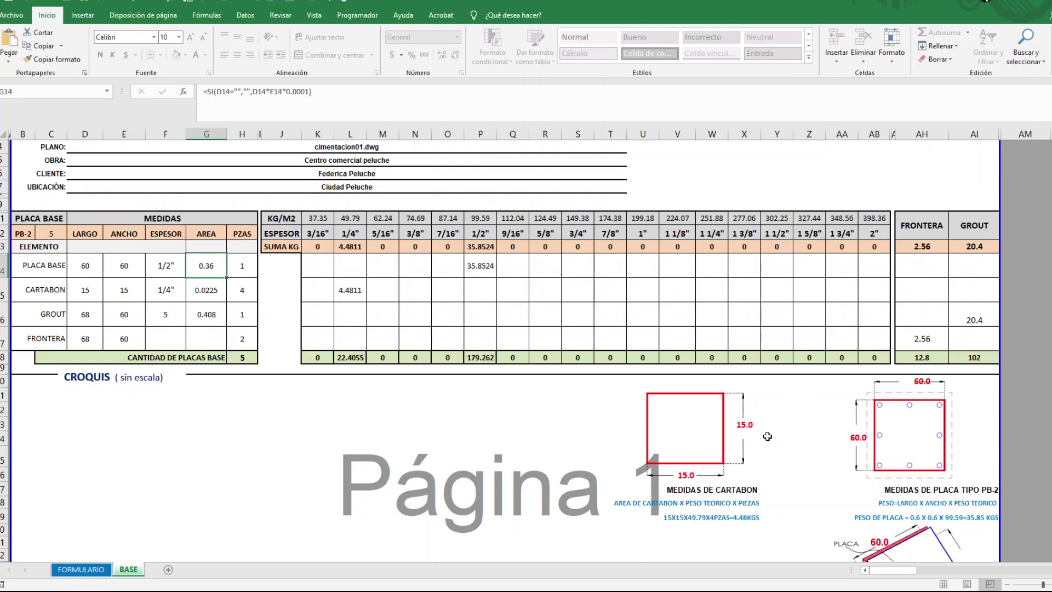
Step: Set the base plate's thickness (ESPESOR) to 3/4", check its weight on the BASE sheet and return to the form
left_click(88, 569)
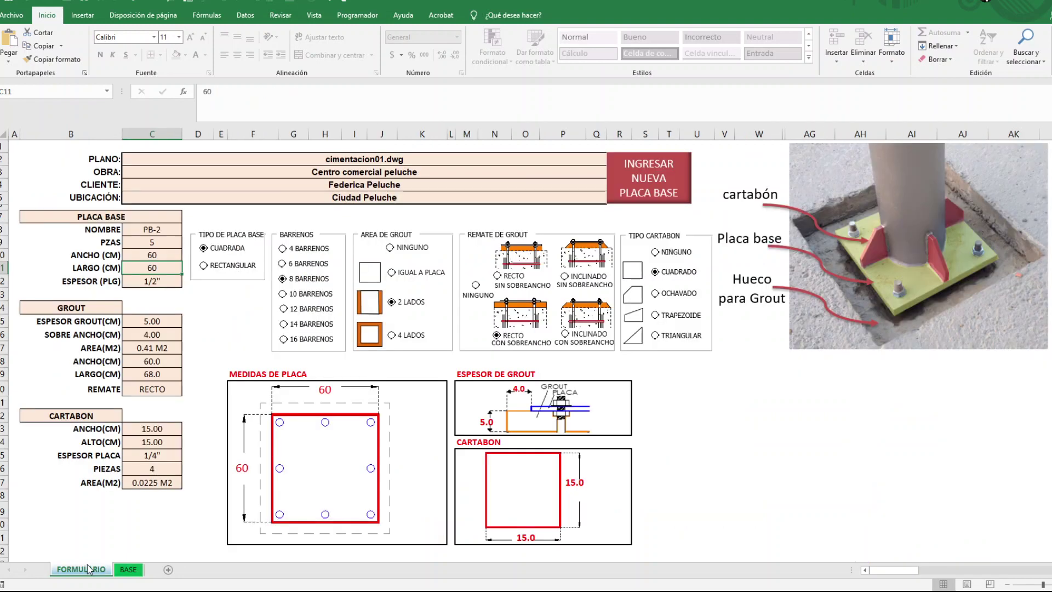
left_click(174, 284)
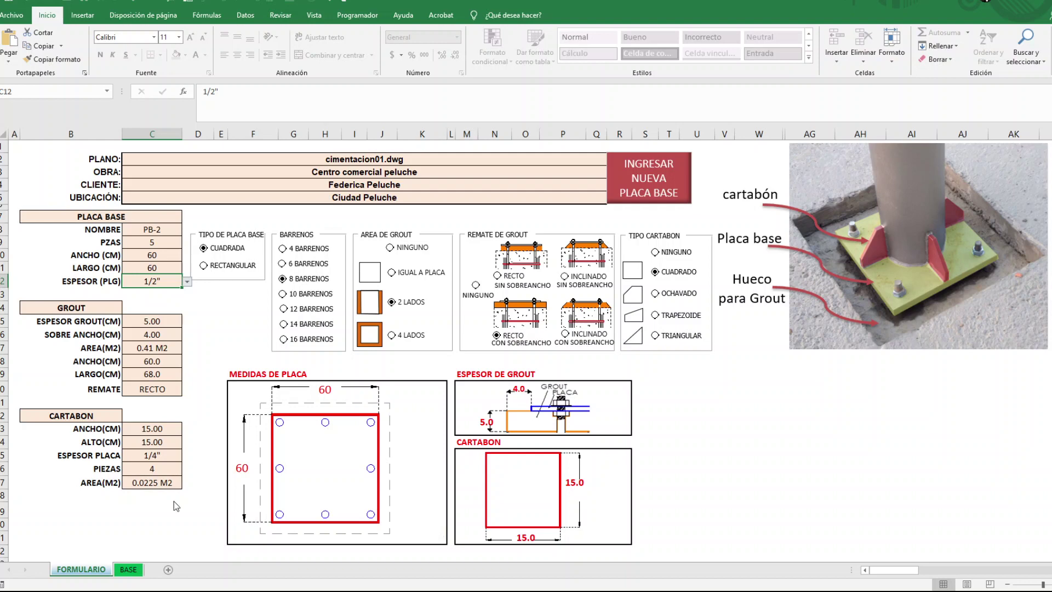
left_click(130, 570)
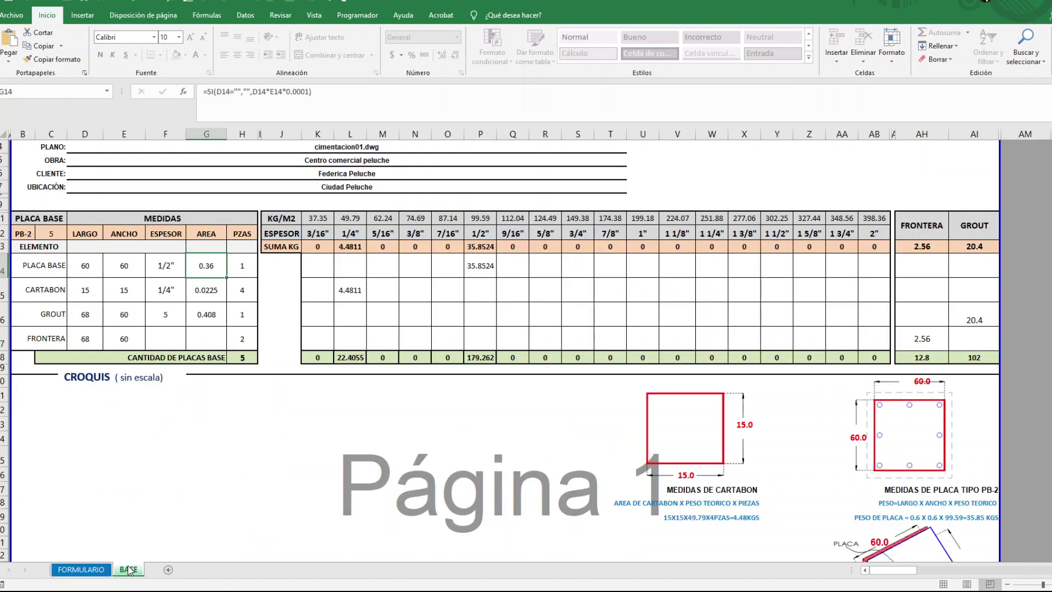
left_click(88, 571)
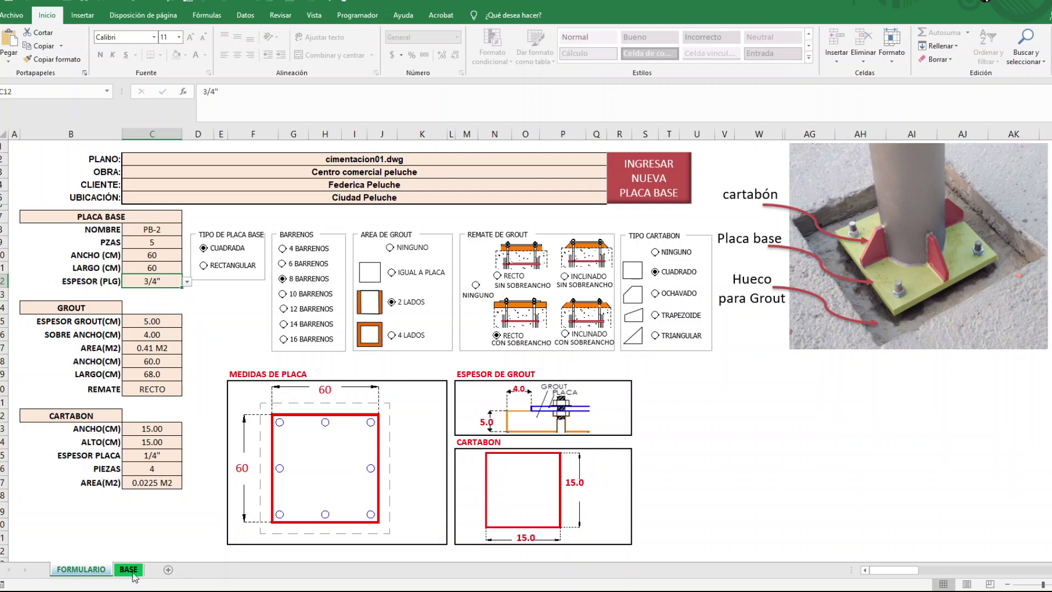
left_click(131, 571)
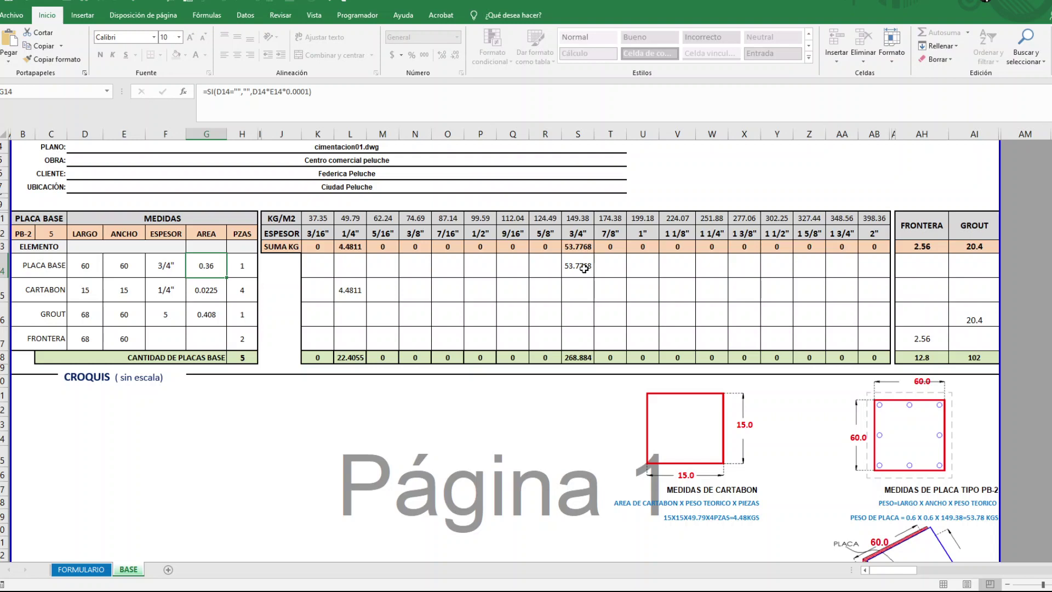
left_click(82, 569)
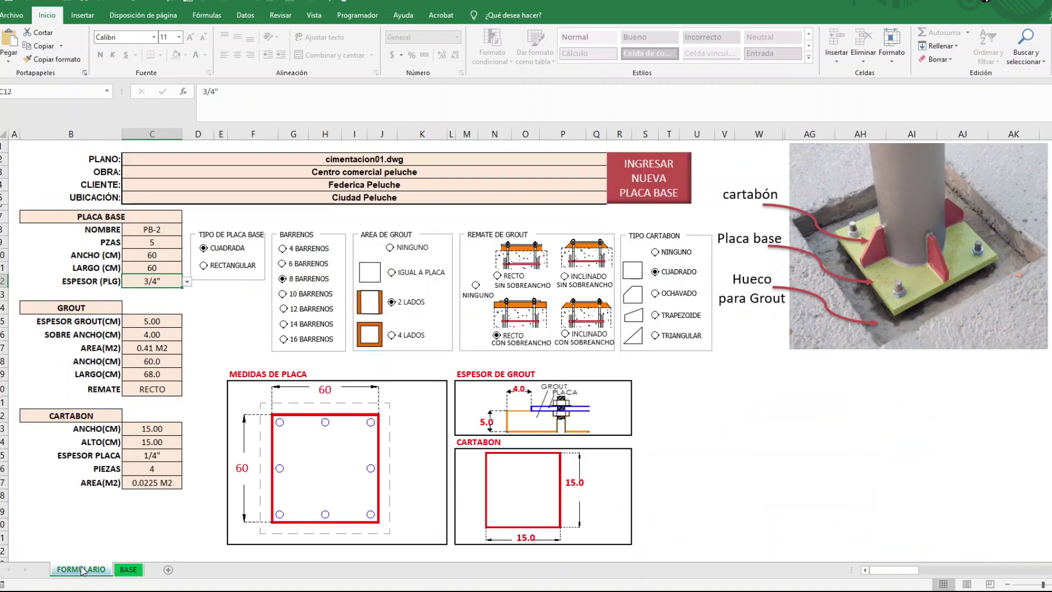
Step: Store the PB-2 data on its own sheet by running INGRESAR NUEVA PLACA BASE, and check the BASE sheet
left_click(160, 322)
left_click(163, 334)
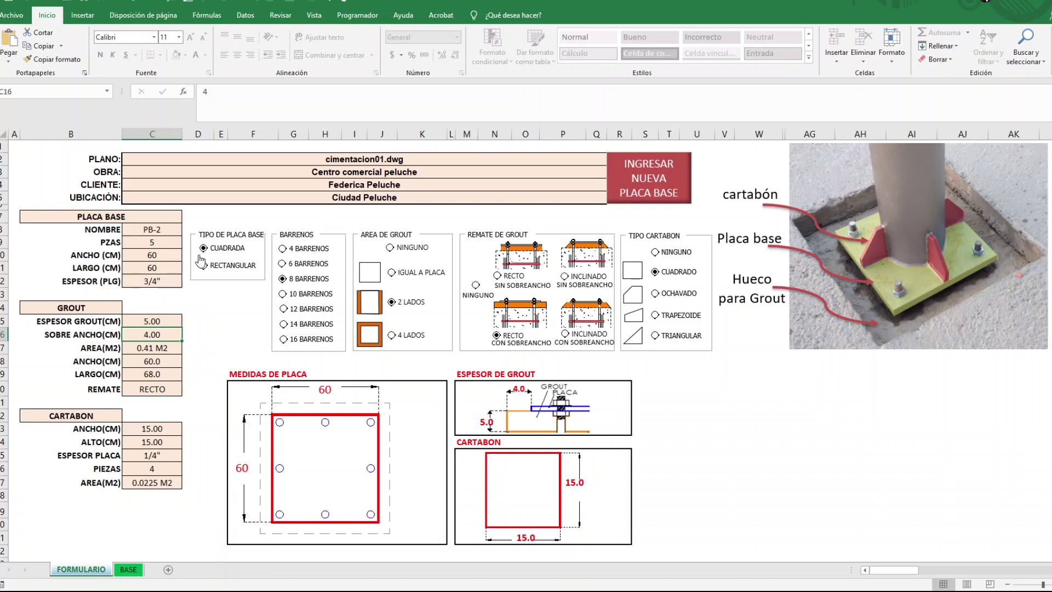
left_click(652, 190)
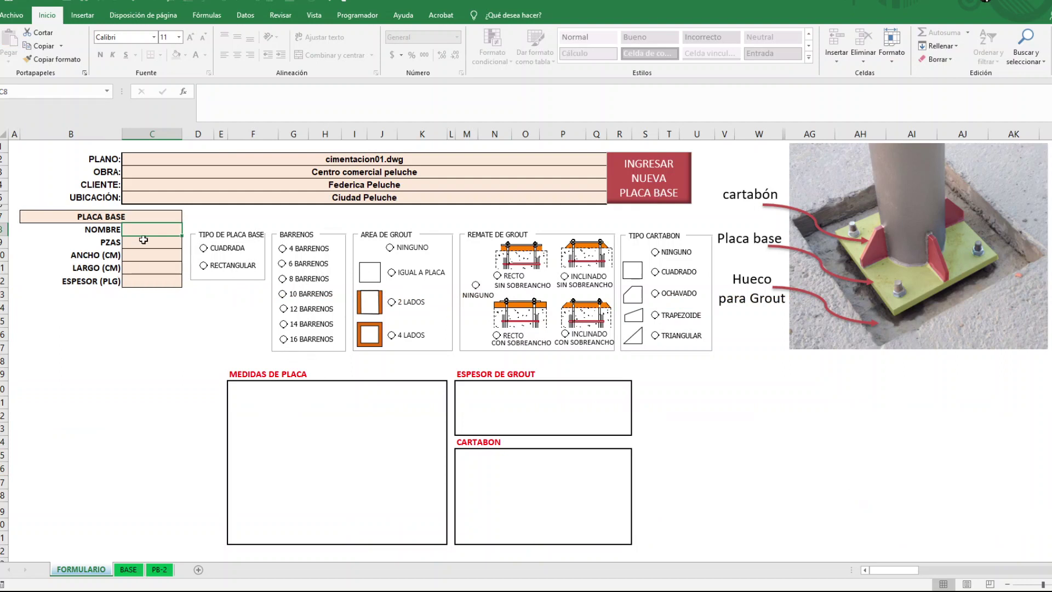
left_click(130, 573)
scroll(217, 469, "up", 1)
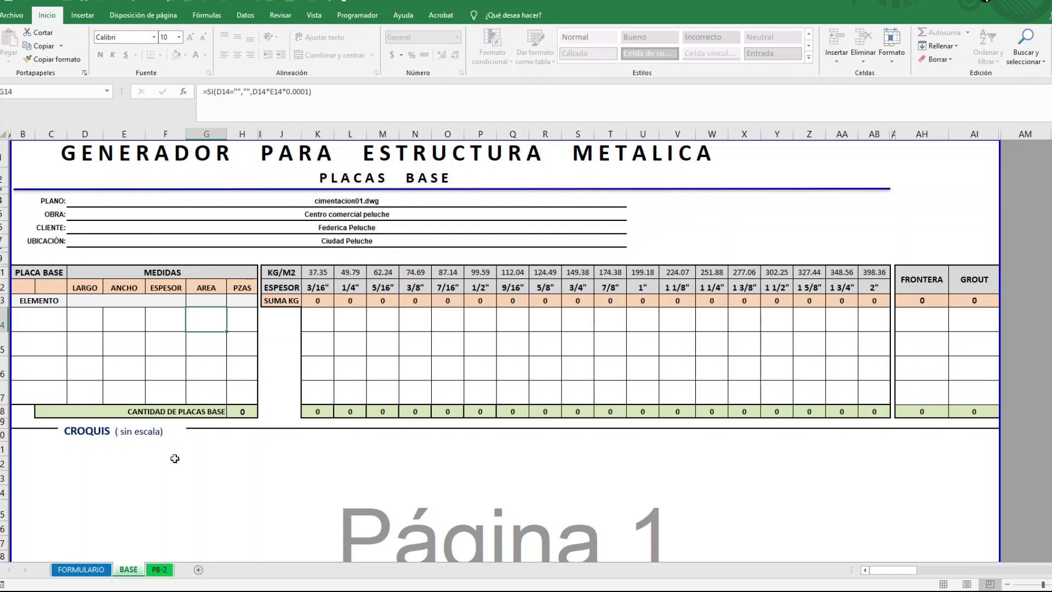
Step: Review the quantities table, total weights, and the gusset, plate and grout sketches on the PB-2 sheet
left_click(164, 574)
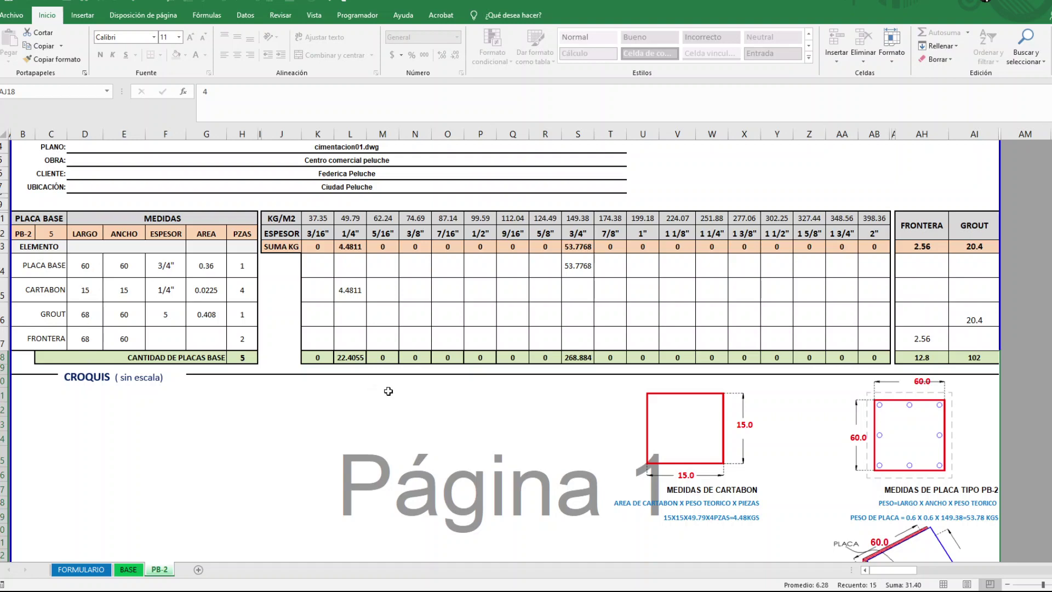
scroll(413, 425, "down", 2)
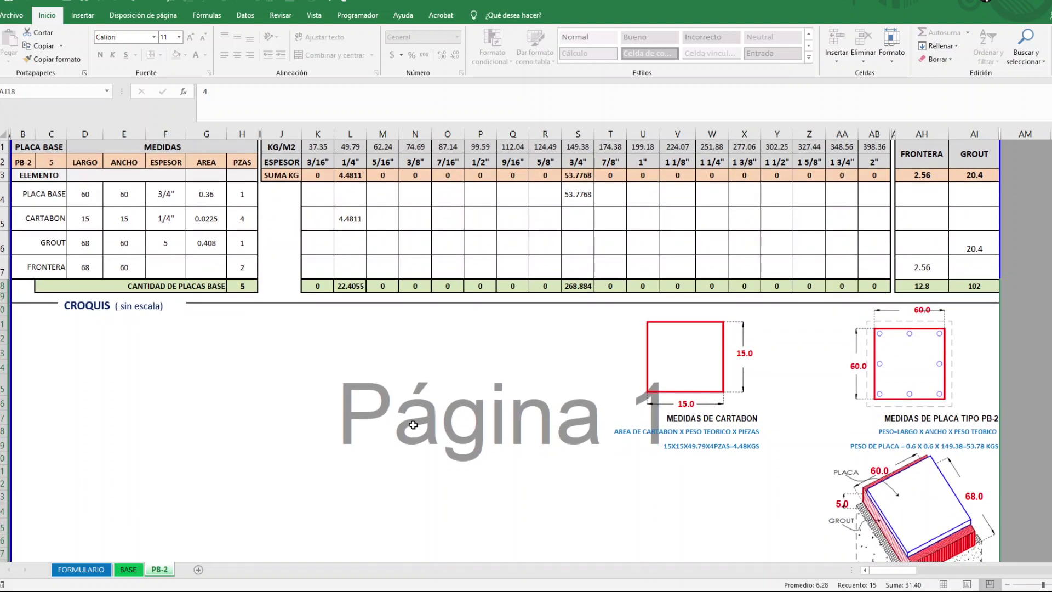
scroll(413, 425, "down", 2)
scroll(413, 424, "up", 2)
scroll(413, 424, "up", 2)
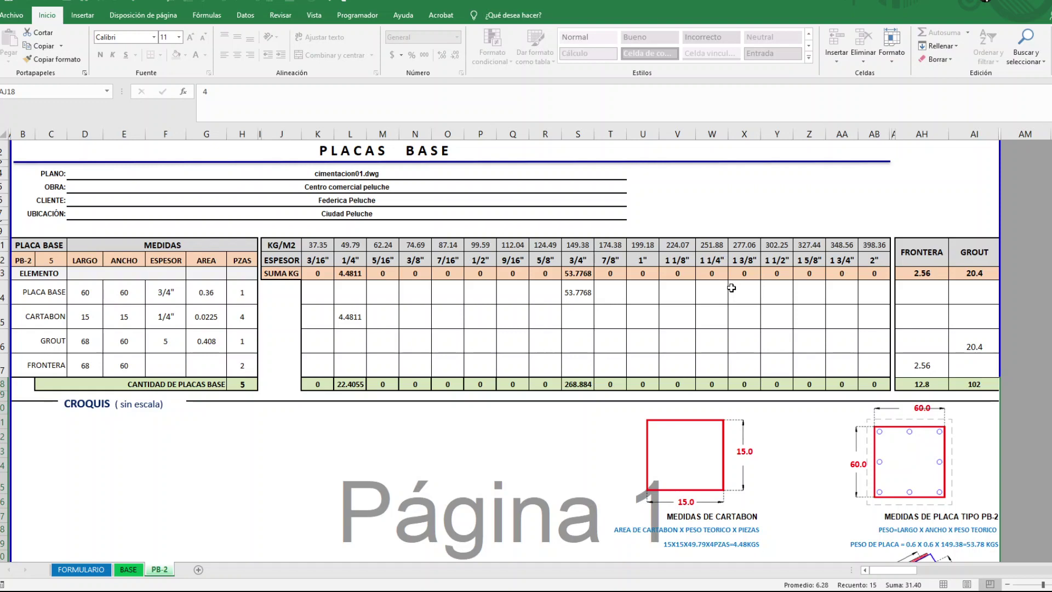
scroll(760, 360, "down", 5)
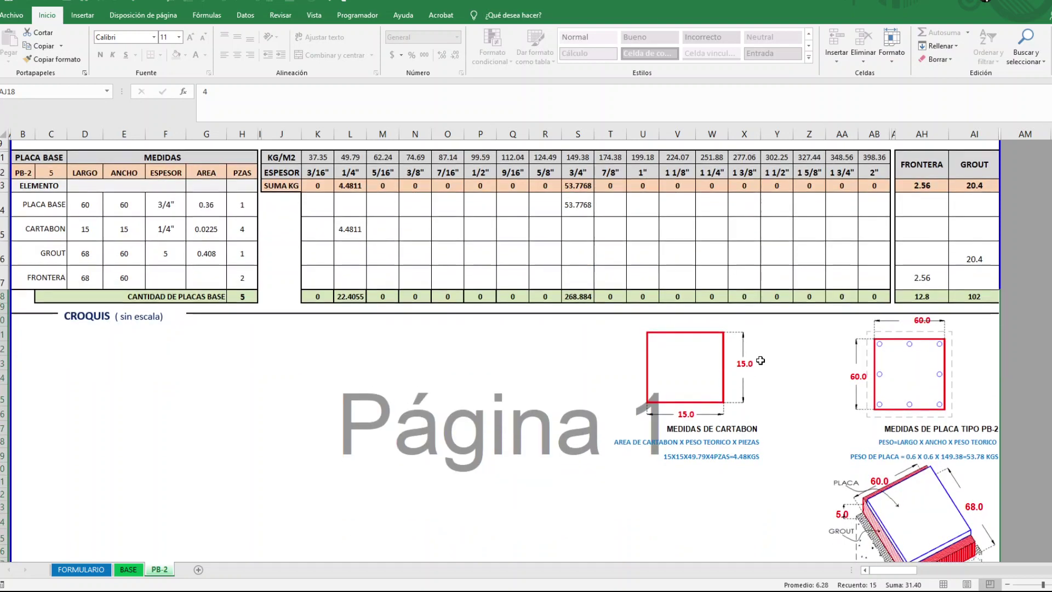
scroll(761, 360, "down", 5)
scroll(761, 360, "up", 9)
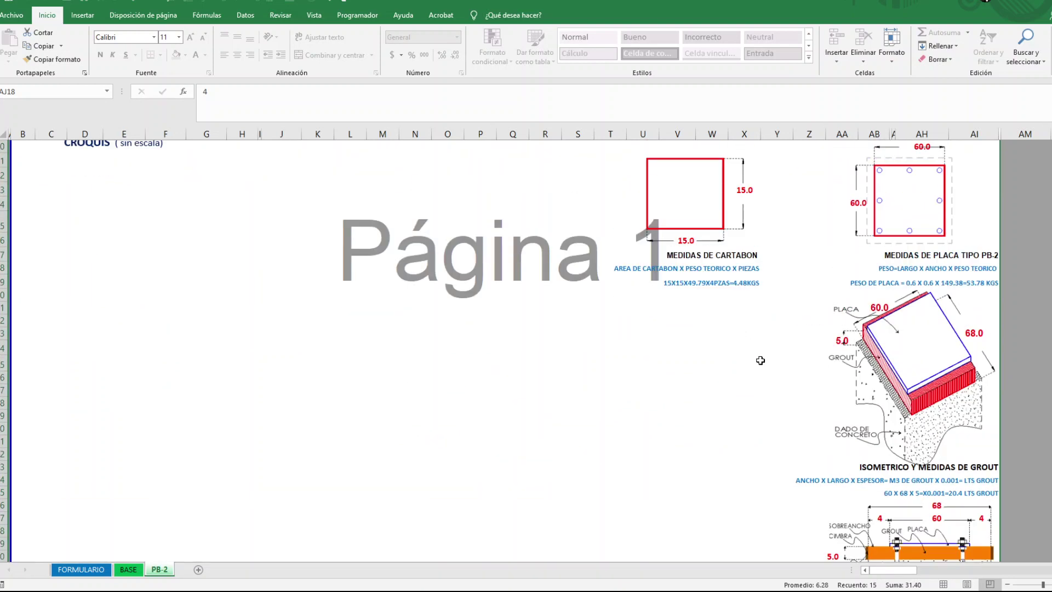
scroll(760, 360, "up", 3)
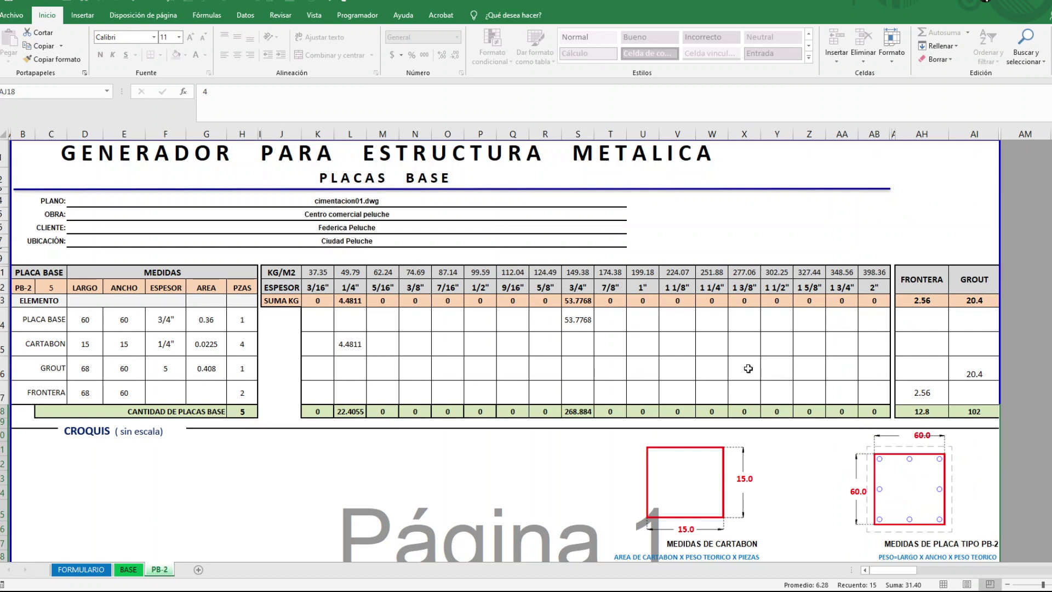